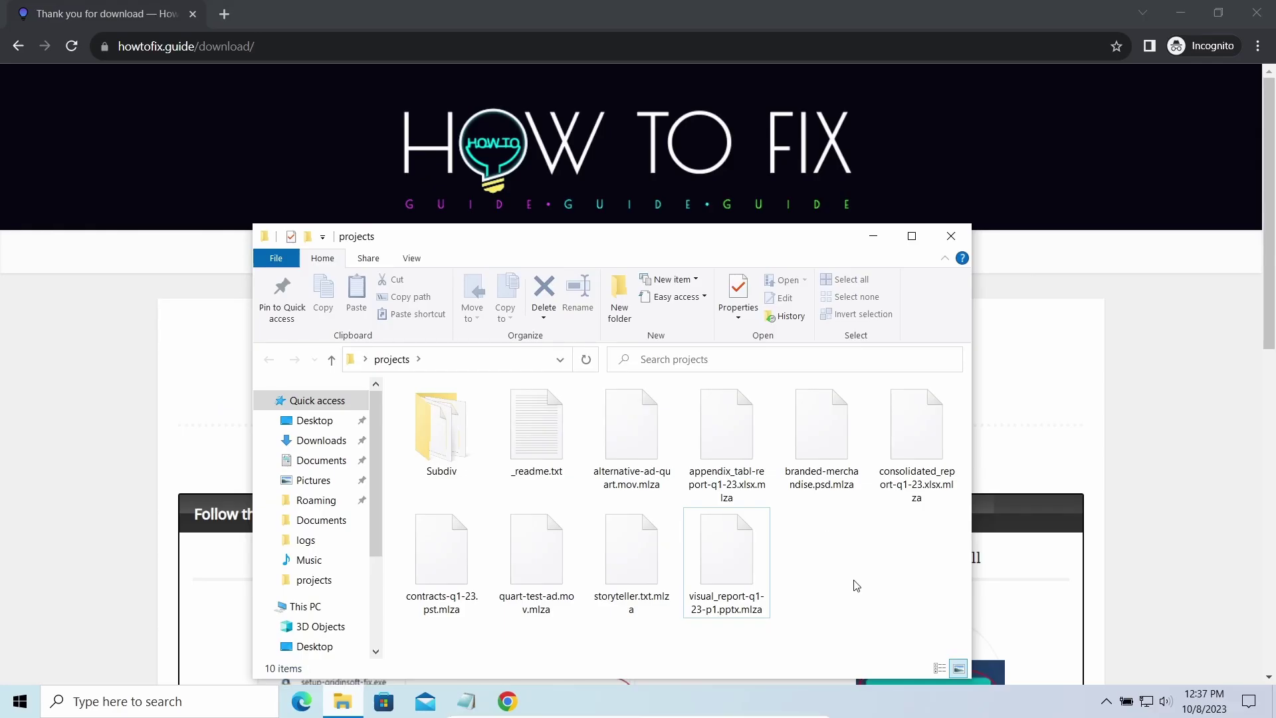
Minimize the ransom note, select then deselect four encrypted files, and return to the download page.
{"action": "left_click", "coordinate": [469, 702]}
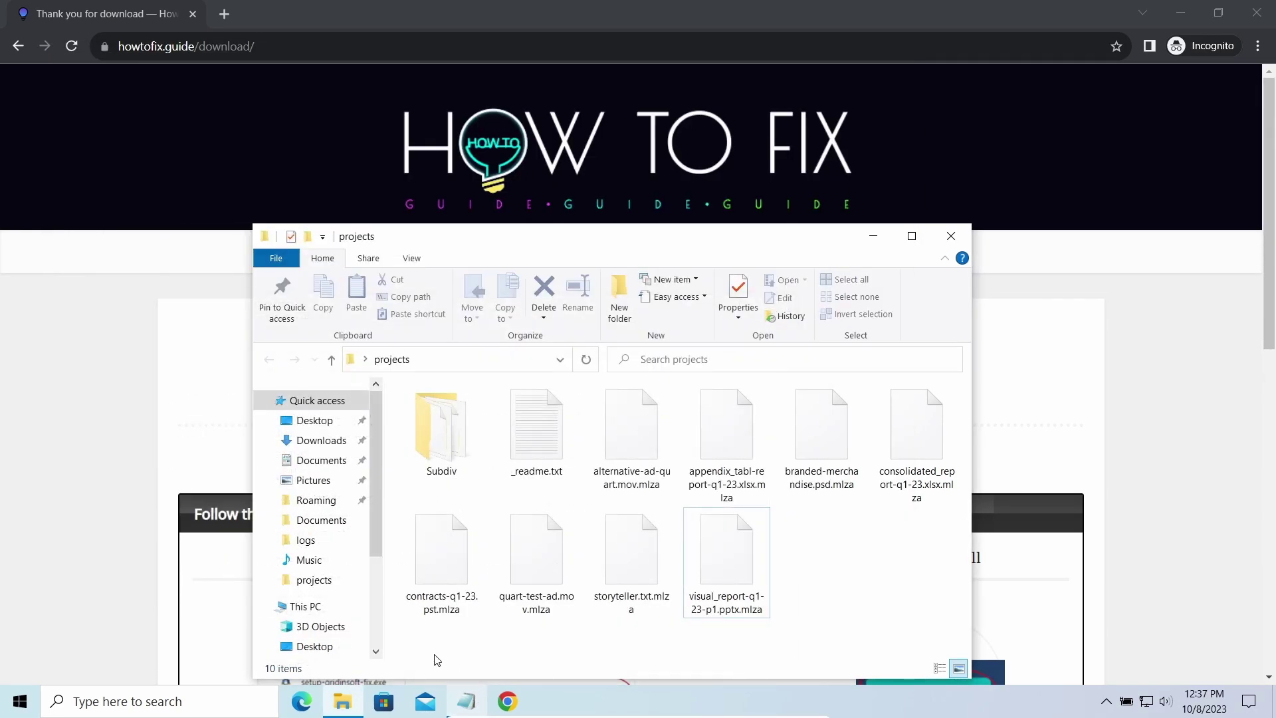
{"action": "left_click_drag", "start_coordinate": [436, 661], "coordinate": [842, 575]}
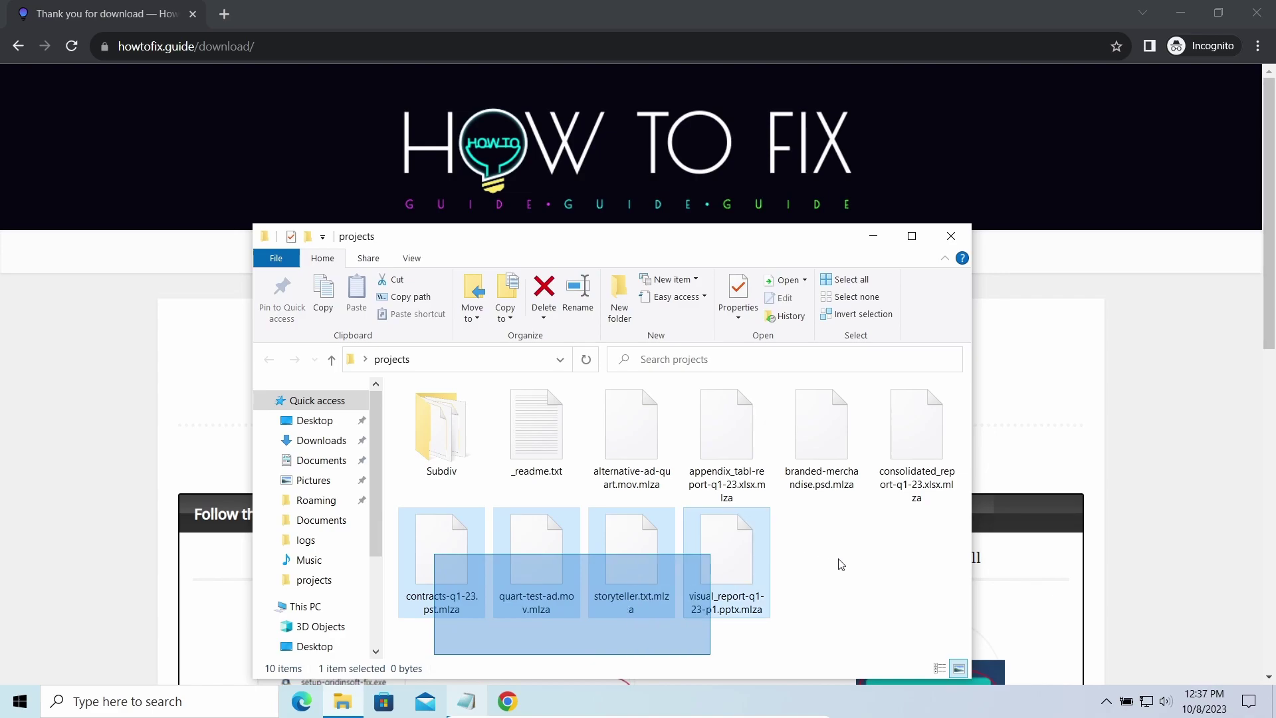
{"action": "left_click", "coordinate": [873, 556]}
{"action": "left_click", "coordinate": [1039, 390]}
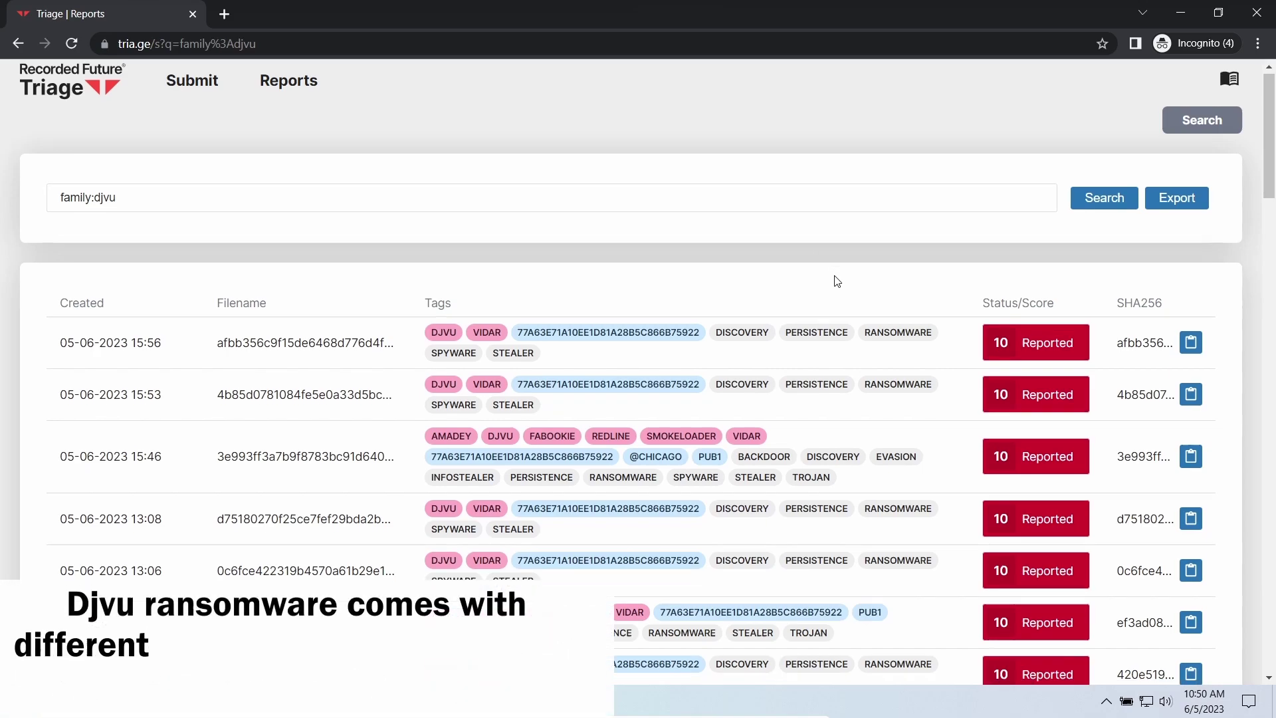
{"action": "scroll", "coordinate": [828, 284], "scroll_direction": "down", "scroll_amount": 2}
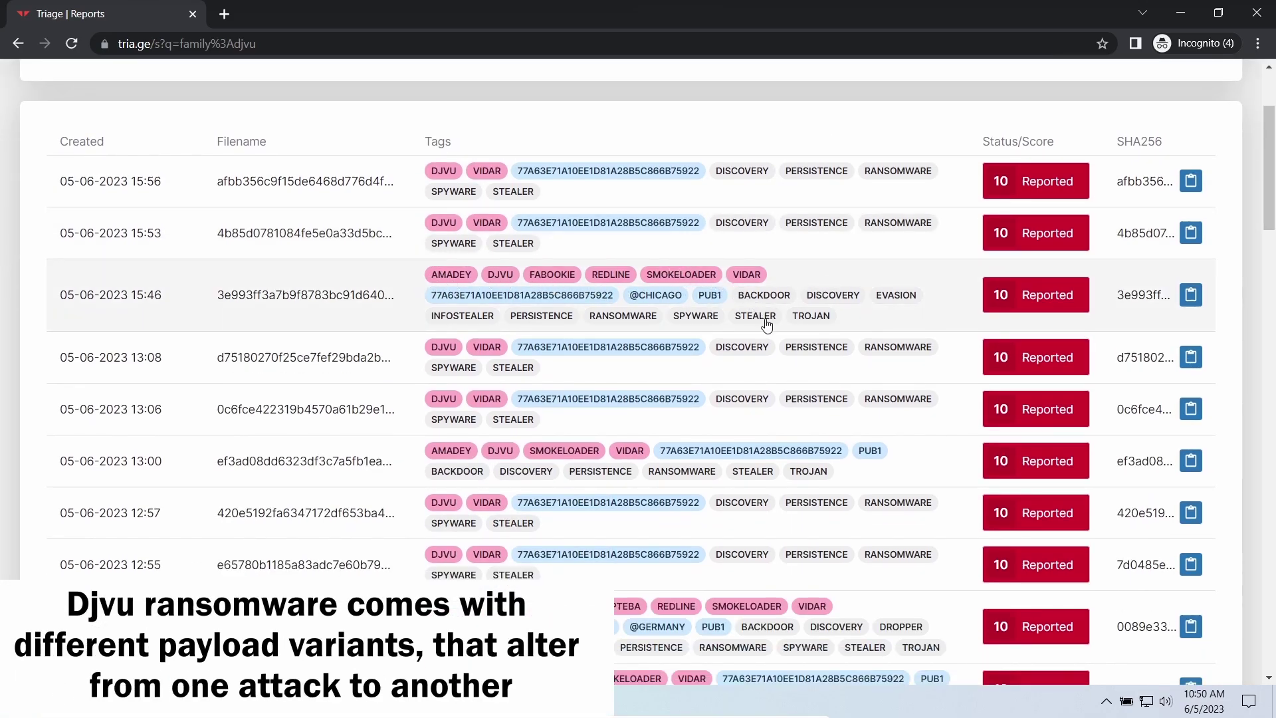
{"action": "scroll", "coordinate": [767, 330], "scroll_direction": "down", "scroll_amount": 2}
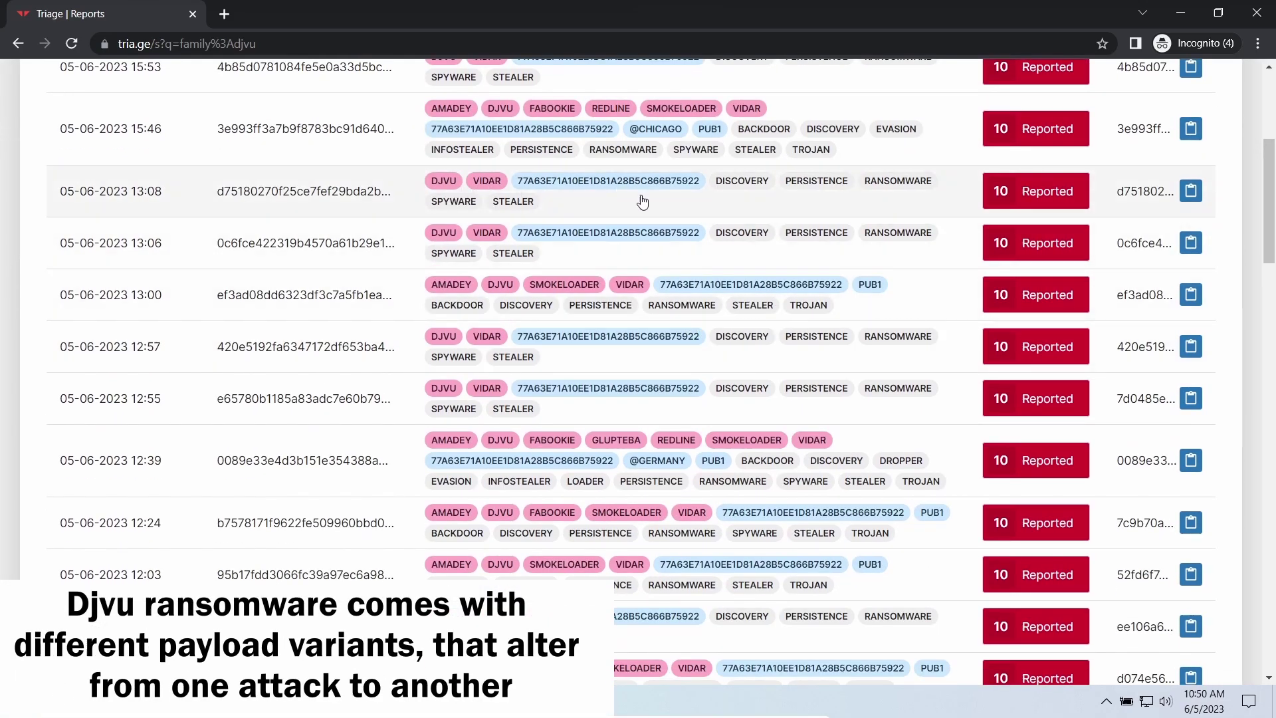
{"action": "scroll", "coordinate": [627, 300], "scroll_direction": "down", "scroll_amount": 1}
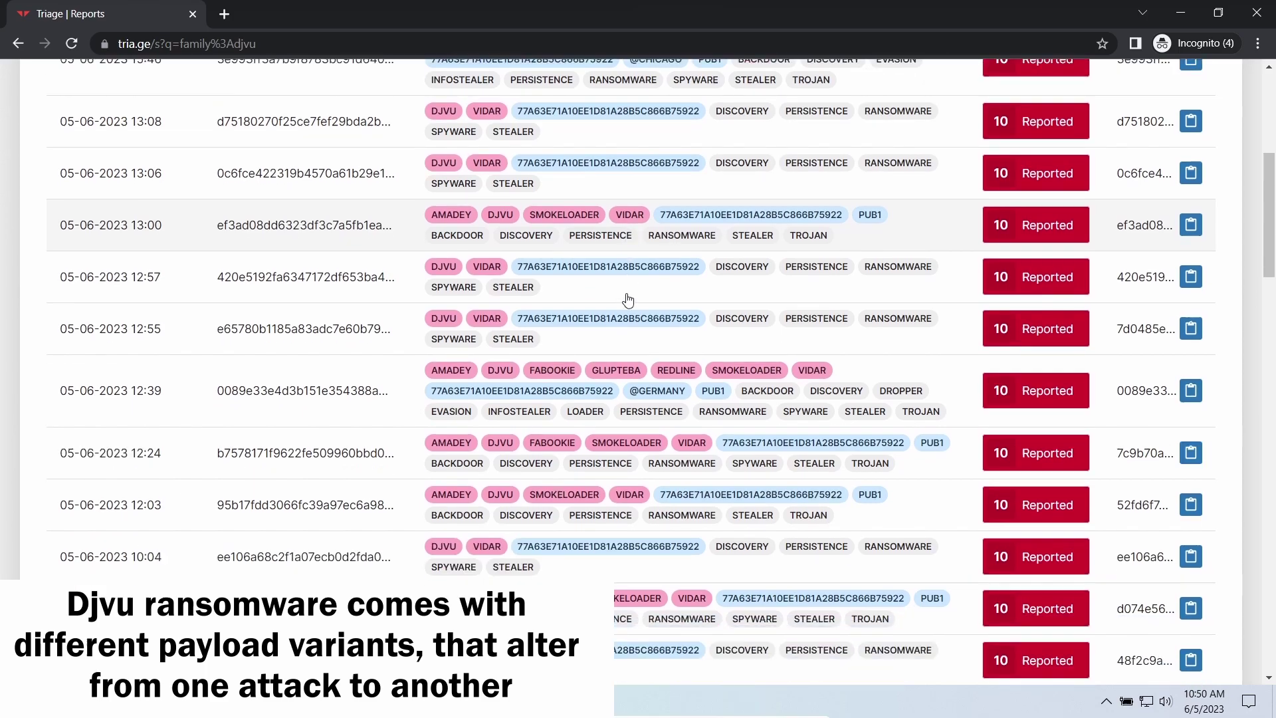
{"action": "scroll", "coordinate": [627, 299], "scroll_direction": "down", "scroll_amount": 1}
{"action": "scroll", "coordinate": [624, 295], "scroll_direction": "down", "scroll_amount": 2}
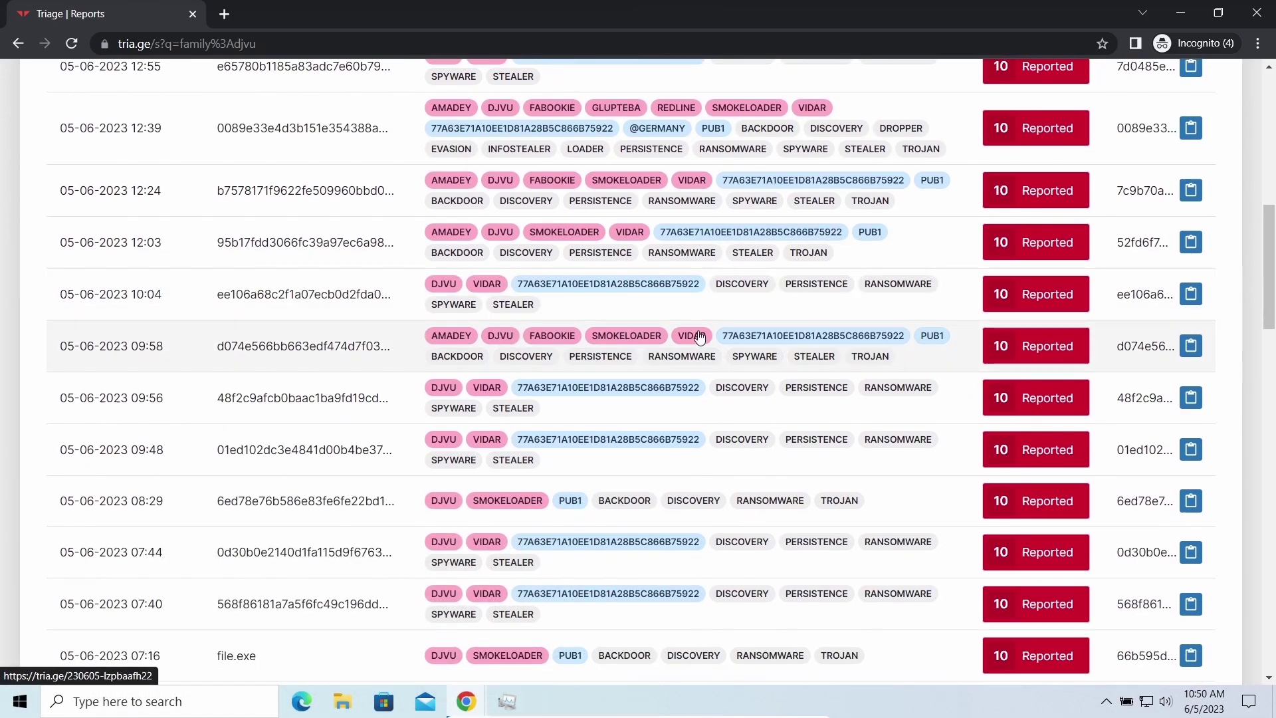
{"action": "scroll", "coordinate": [827, 405], "scroll_direction": "down", "scroll_amount": 1}
{"action": "scroll", "coordinate": [821, 399], "scroll_direction": "down", "scroll_amount": 1}
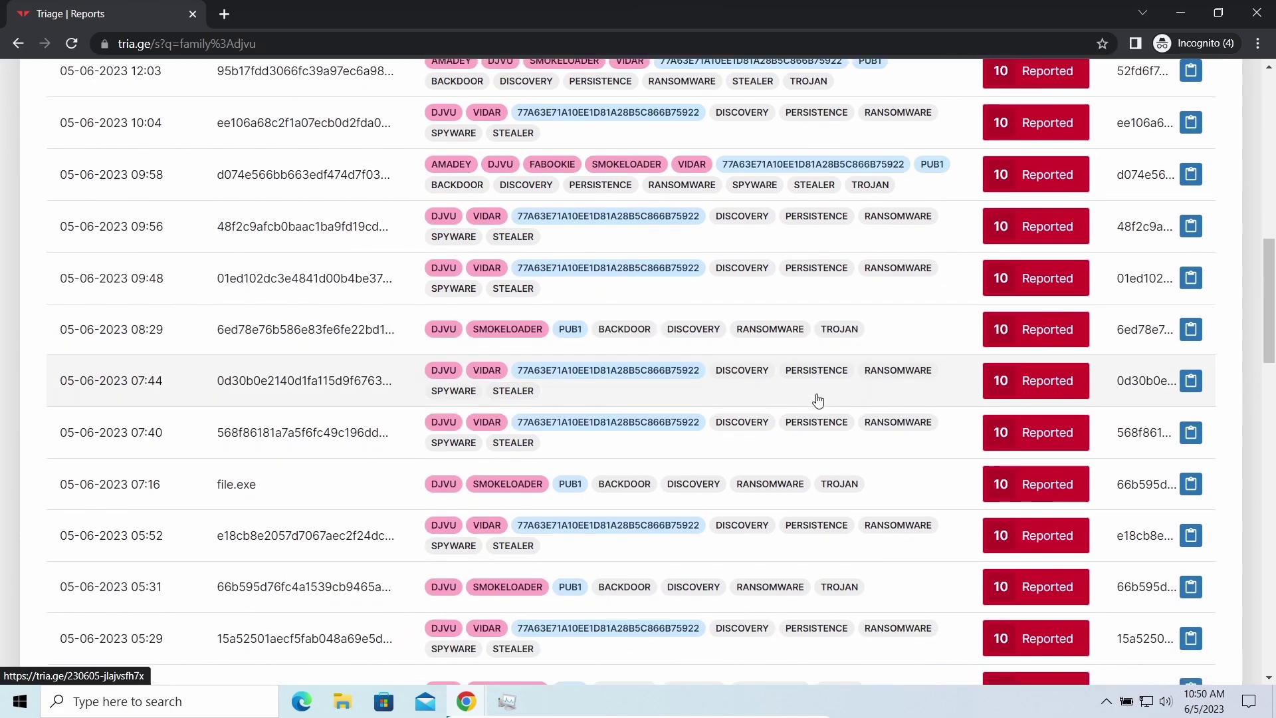
{"action": "scroll", "coordinate": [813, 400], "scroll_direction": "down", "scroll_amount": 2}
{"action": "scroll", "coordinate": [813, 400], "scroll_direction": "down", "scroll_amount": 2}
{"action": "scroll", "coordinate": [784, 405], "scroll_direction": "down", "scroll_amount": 1}
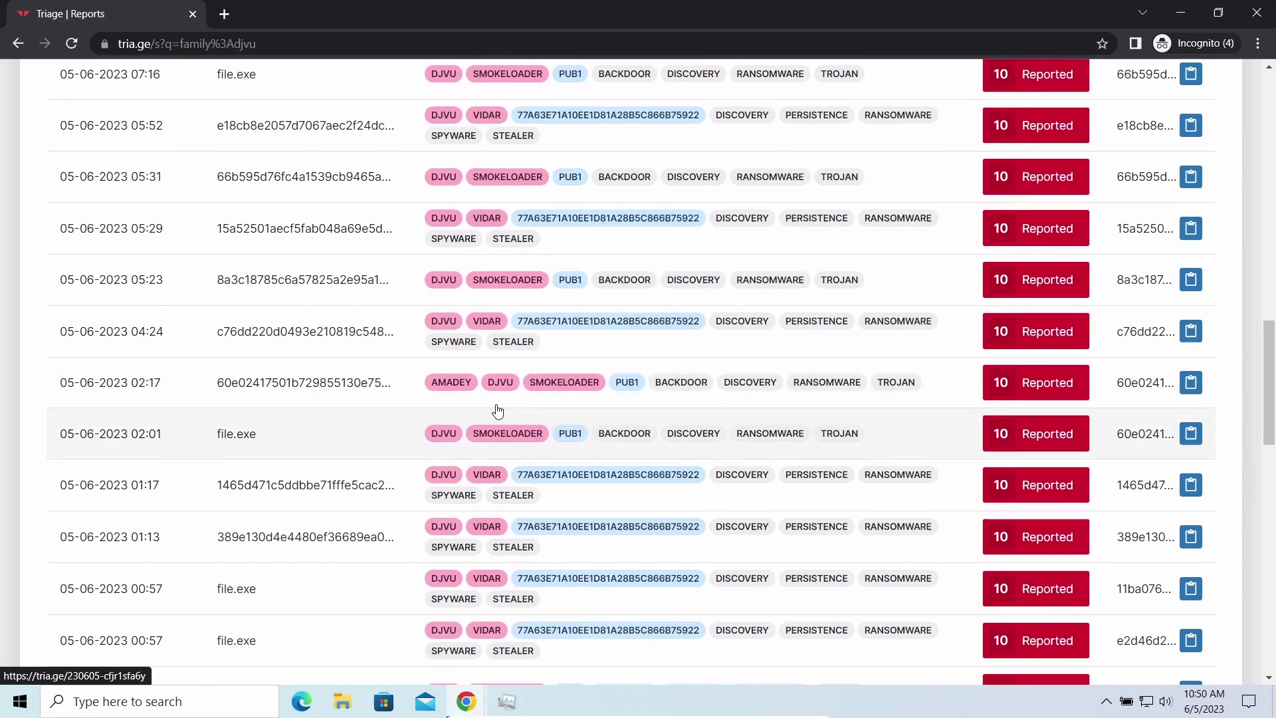
{"action": "scroll", "coordinate": [647, 420], "scroll_direction": "down", "scroll_amount": 2}
{"action": "scroll", "coordinate": [648, 442], "scroll_direction": "down", "scroll_amount": 1}
{"action": "scroll", "coordinate": [648, 442], "scroll_direction": "down", "scroll_amount": 1}
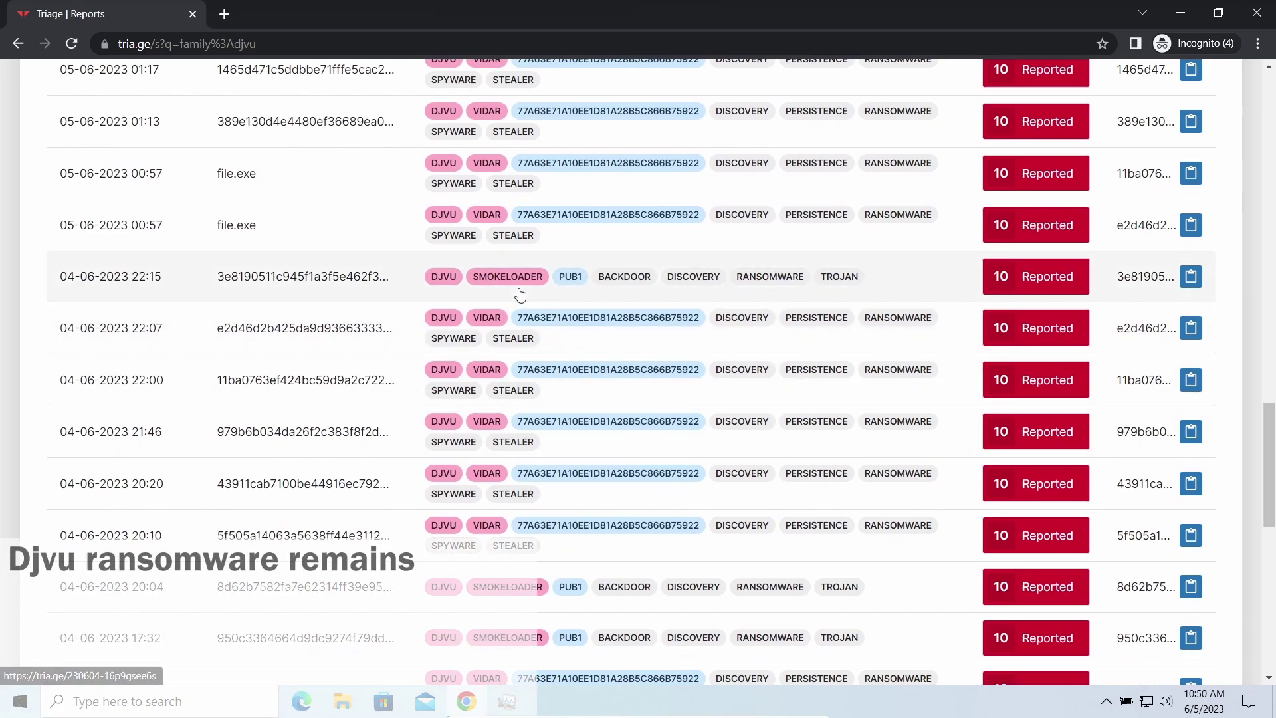
{"action": "scroll", "coordinate": [390, 262], "scroll_direction": "up", "scroll_amount": 1}
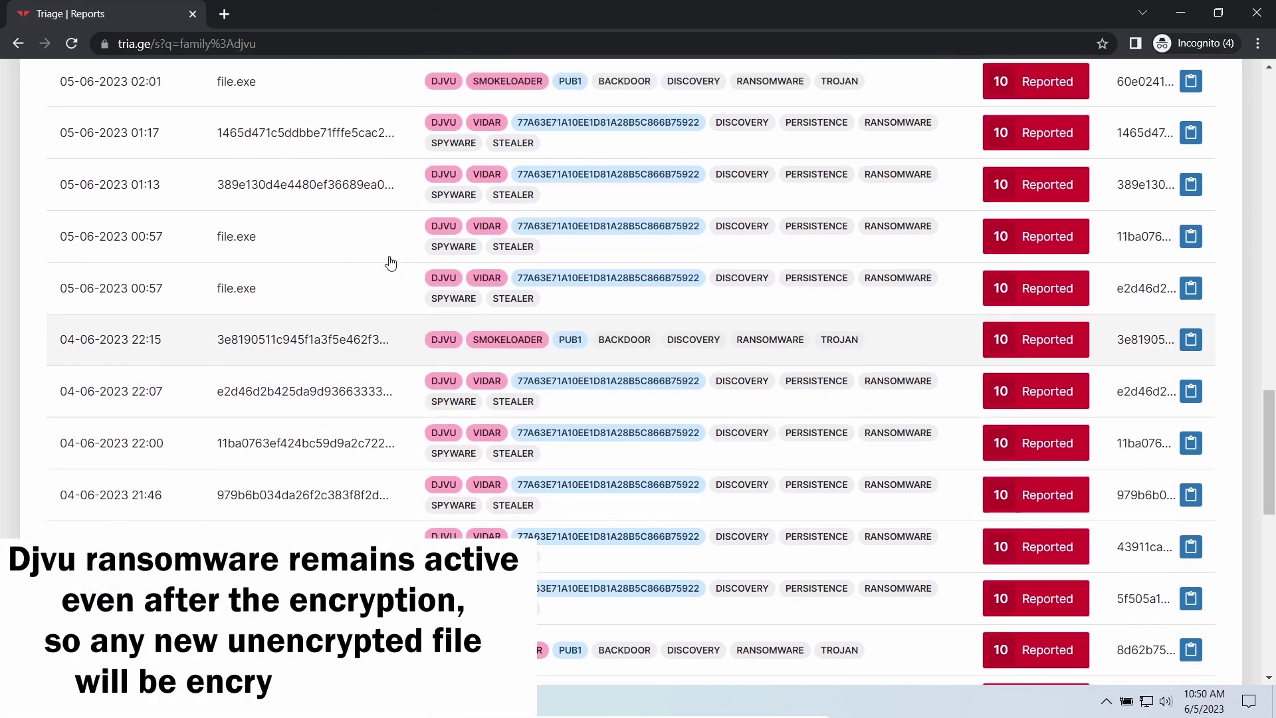
{"action": "scroll", "coordinate": [390, 262], "scroll_direction": "up", "scroll_amount": 3}
{"action": "scroll", "coordinate": [390, 262], "scroll_direction": "up", "scroll_amount": 3}
{"action": "scroll", "coordinate": [404, 235], "scroll_direction": "up", "scroll_amount": 1}
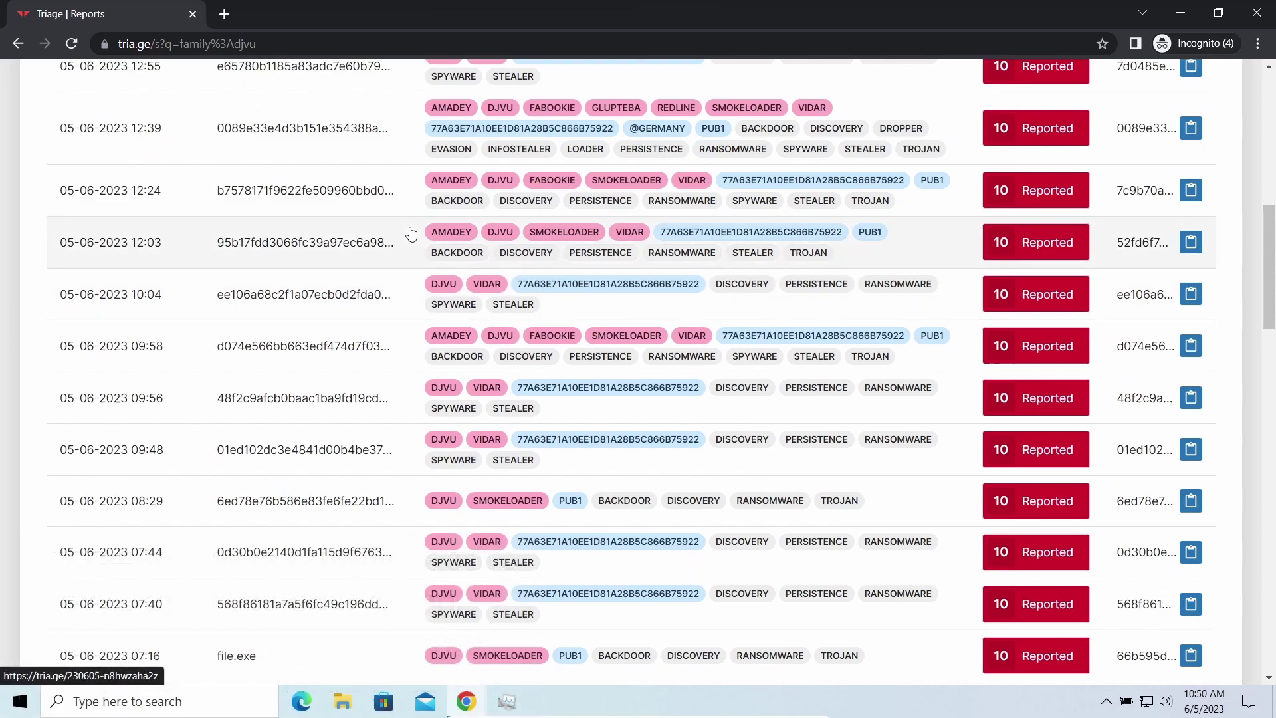
Open the 0089e33e report and highlight its two extracted Djvu C2 URLs.
{"action": "left_click", "coordinate": [409, 149]}
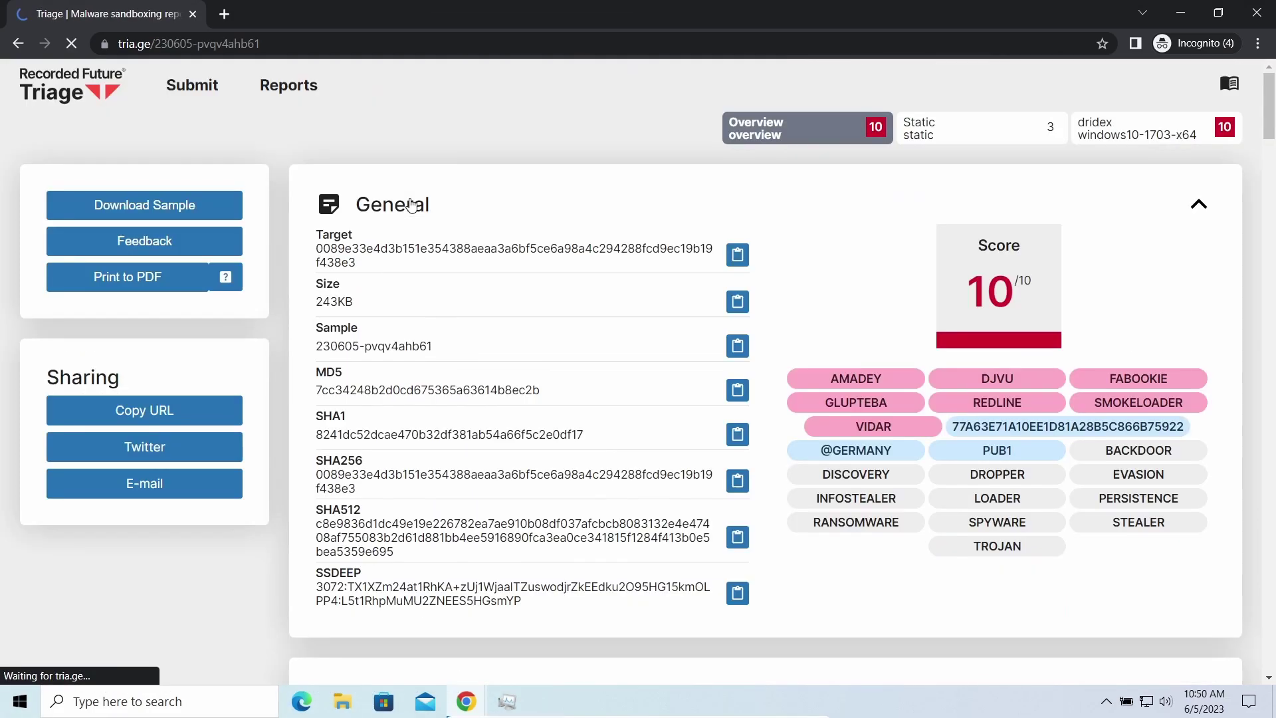
{"action": "scroll", "coordinate": [741, 212], "scroll_direction": "down", "scroll_amount": 4}
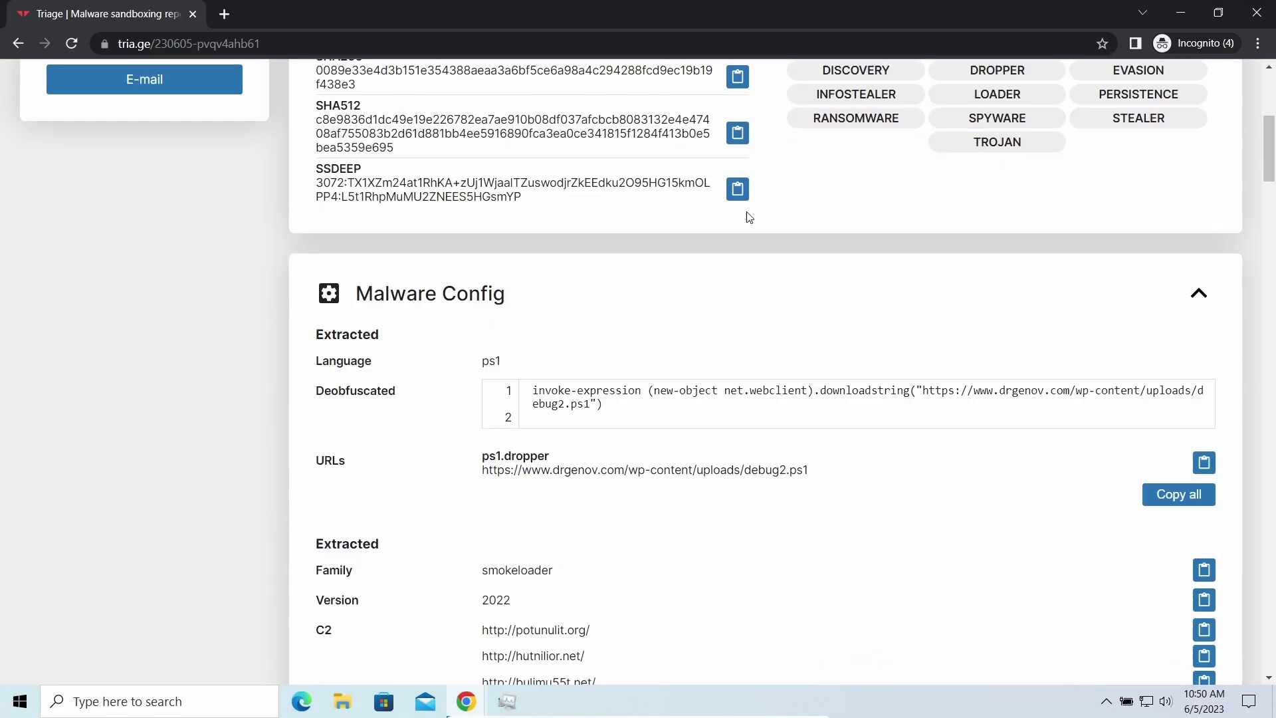
{"action": "scroll", "coordinate": [698, 223], "scroll_direction": "down", "scroll_amount": 3}
{"action": "scroll", "coordinate": [698, 222], "scroll_direction": "down", "scroll_amount": 2}
{"action": "scroll", "coordinate": [698, 225], "scroll_direction": "down", "scroll_amount": 3}
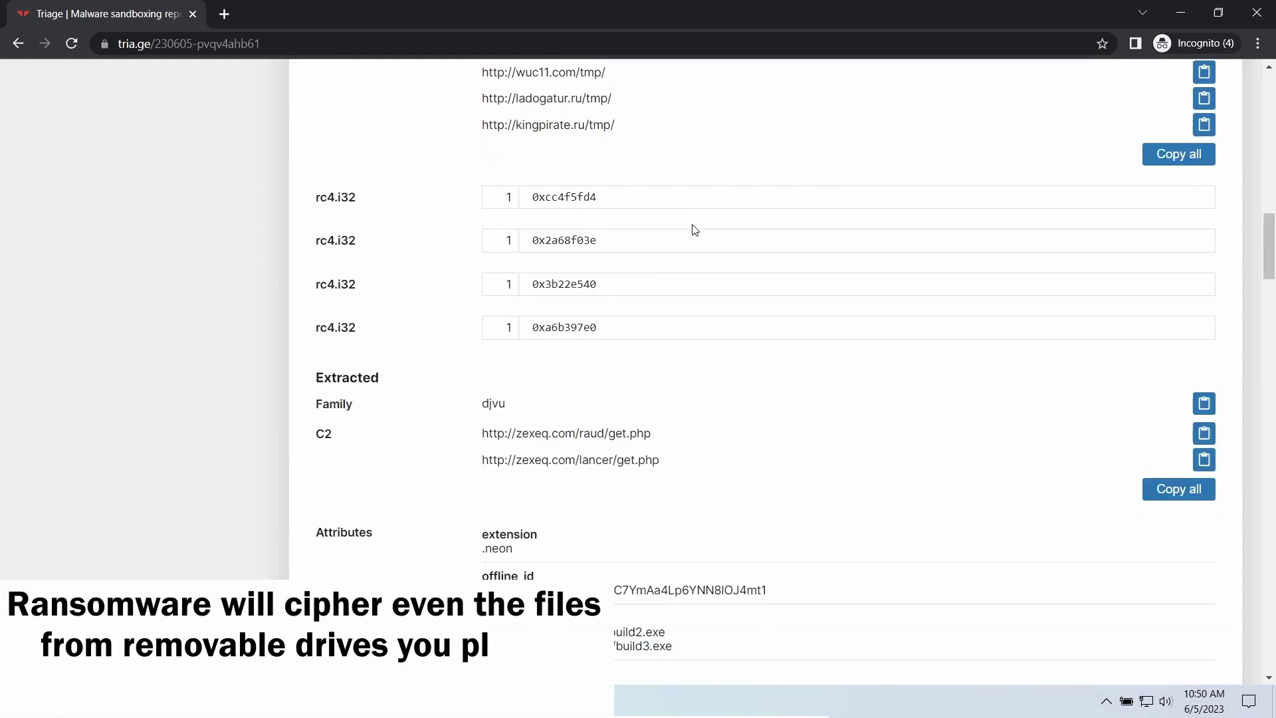
{"action": "scroll", "coordinate": [692, 228], "scroll_direction": "down", "scroll_amount": 2}
{"action": "left_click_drag", "start_coordinate": [459, 240], "coordinate": [520, 243]}
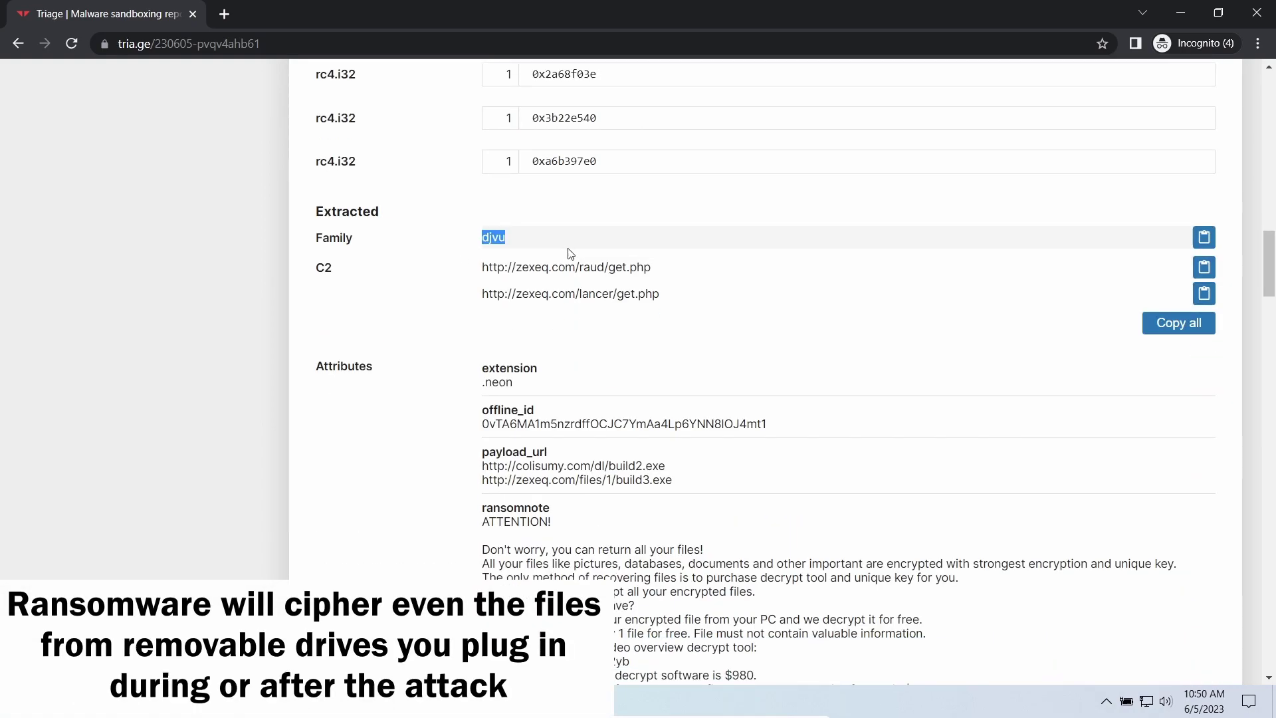
{"action": "scroll", "coordinate": [499, 306], "scroll_direction": "down", "scroll_amount": 1}
{"action": "scroll", "coordinate": [493, 300], "scroll_direction": "down", "scroll_amount": 2}
{"action": "scroll", "coordinate": [486, 295], "scroll_direction": "down", "scroll_amount": 3}
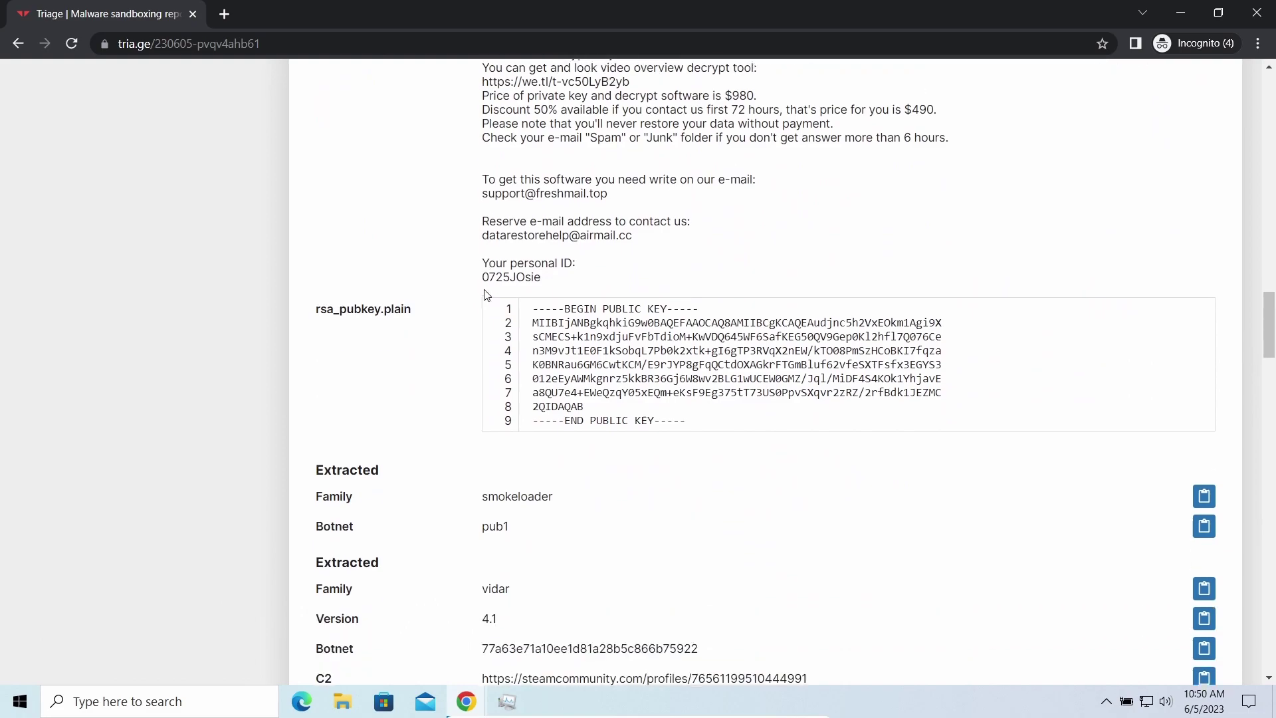
{"action": "scroll", "coordinate": [486, 295], "scroll_direction": "down", "scroll_amount": 2}
{"action": "scroll", "coordinate": [481, 295], "scroll_direction": "down", "scroll_amount": 1}
{"action": "scroll", "coordinate": [470, 290], "scroll_direction": "up", "scroll_amount": 2}
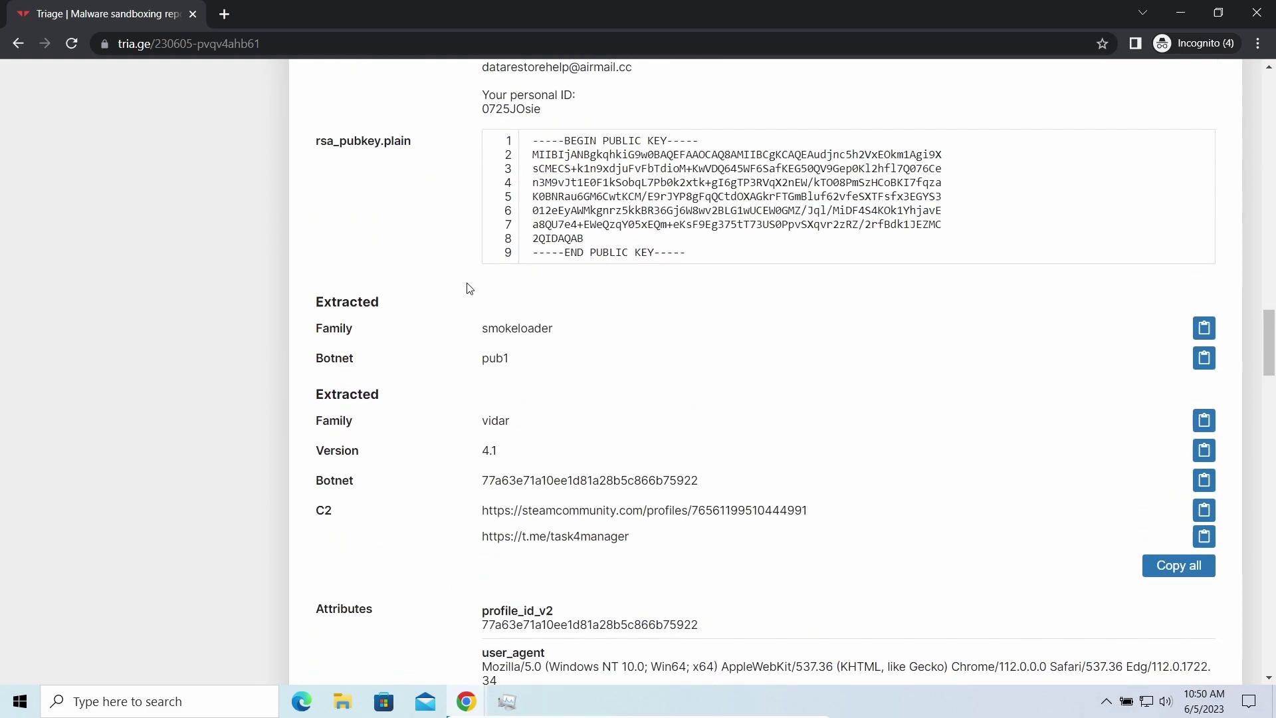
{"action": "scroll", "coordinate": [463, 287], "scroll_direction": "up", "scroll_amount": 1}
{"action": "scroll", "coordinate": [464, 288], "scroll_direction": "up", "scroll_amount": 2}
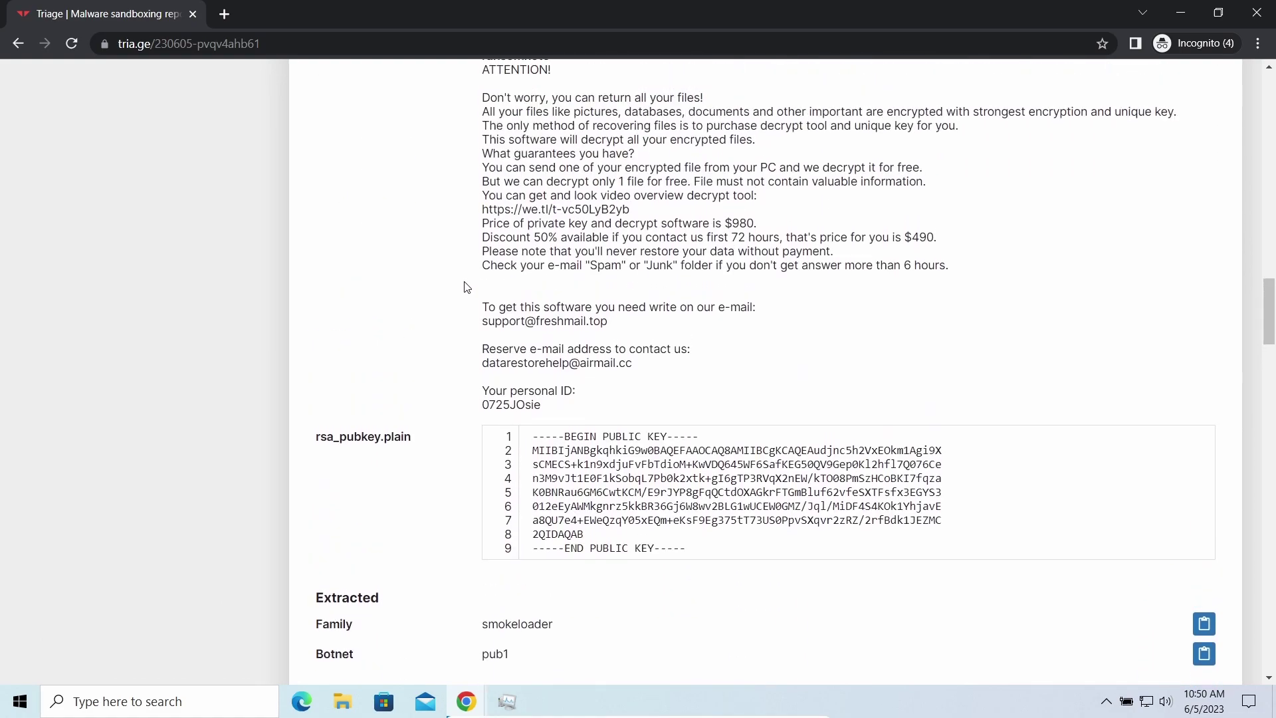
{"action": "scroll", "coordinate": [463, 288], "scroll_direction": "up", "scroll_amount": 1}
{"action": "scroll", "coordinate": [464, 287], "scroll_direction": "up", "scroll_amount": 1}
{"action": "scroll", "coordinate": [463, 280], "scroll_direction": "up", "scroll_amount": 1}
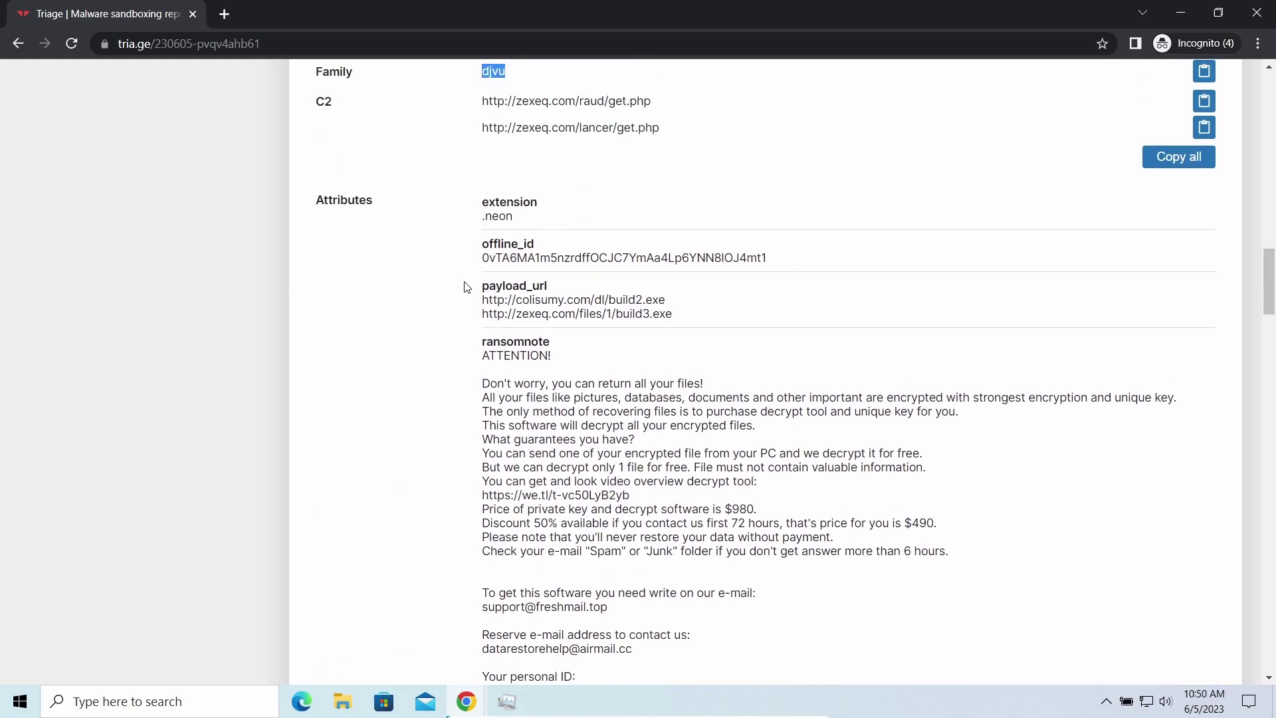
{"action": "scroll", "coordinate": [465, 270], "scroll_direction": "up", "scroll_amount": 1}
{"action": "left_click_drag", "start_coordinate": [464, 203], "coordinate": [691, 214]}
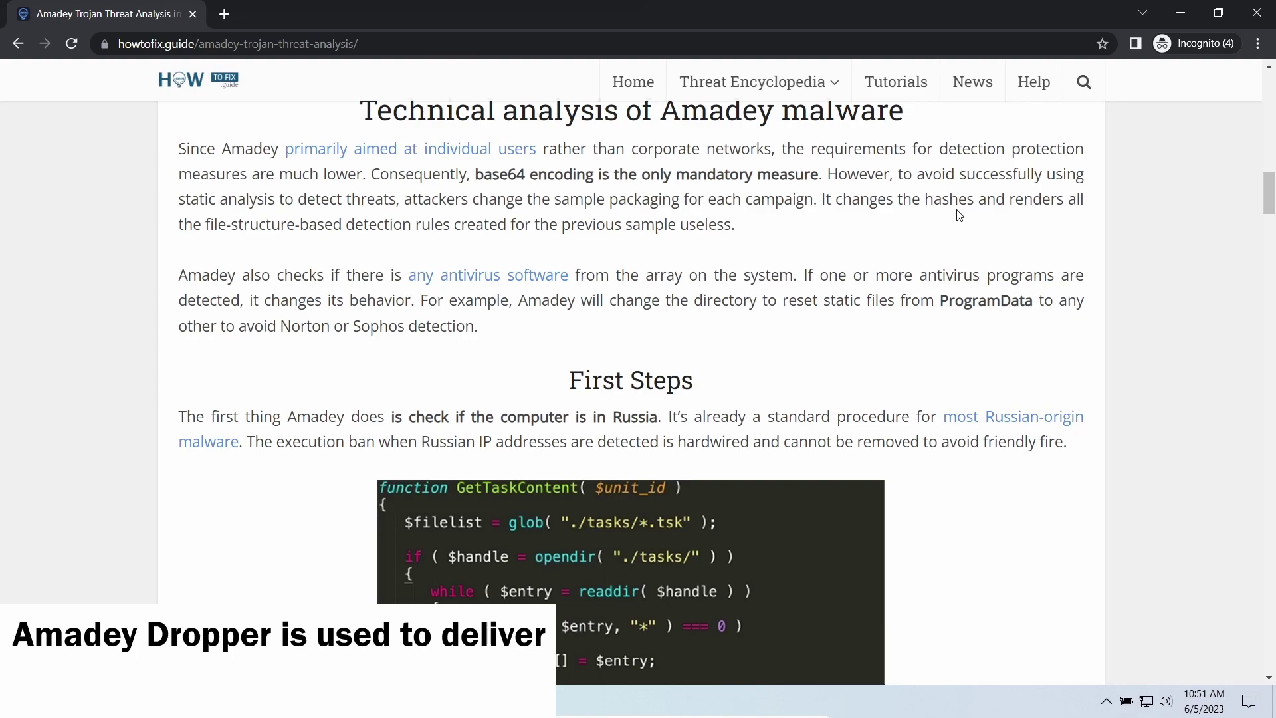
{"action": "scroll", "coordinate": [614, 409], "scroll_direction": "down", "scroll_amount": 2}
{"action": "left_click_drag", "start_coordinate": [392, 251], "coordinate": [640, 251]}
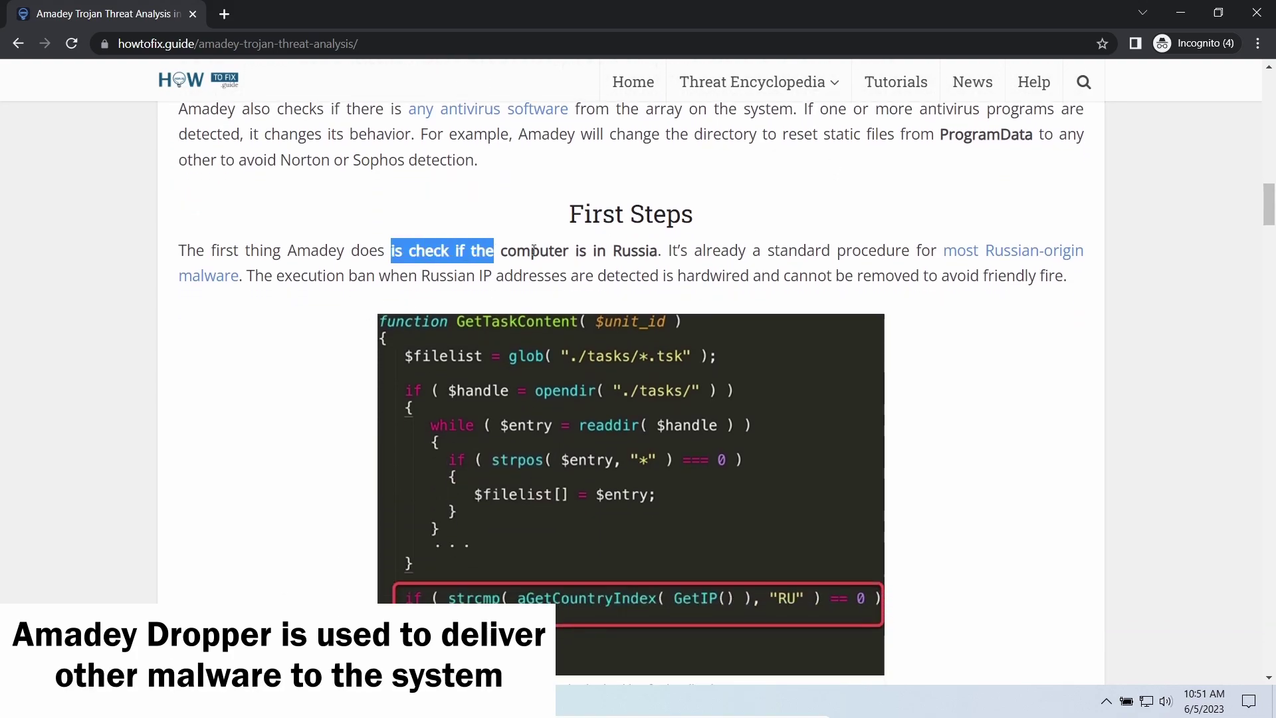
{"action": "left_click", "coordinate": [637, 268]}
{"action": "scroll", "coordinate": [333, 299], "scroll_direction": "down", "scroll_amount": 5}
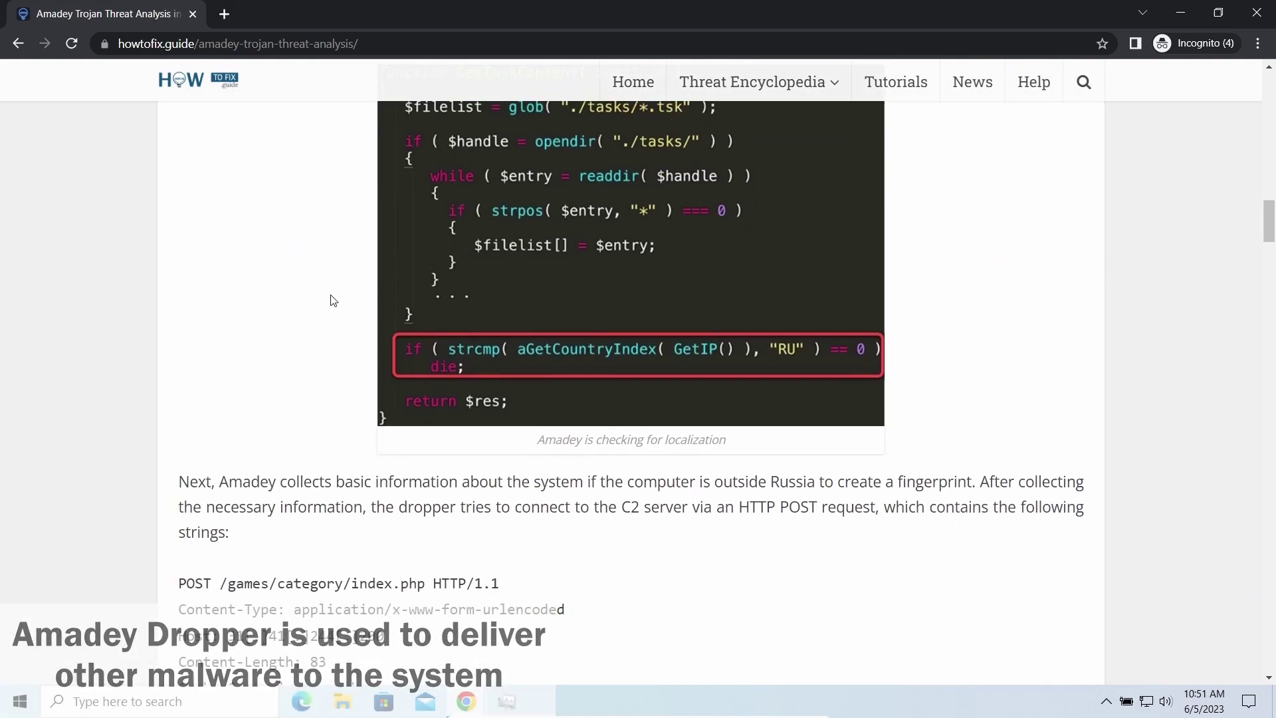
{"action": "scroll", "coordinate": [328, 302], "scroll_direction": "down", "scroll_amount": 1}
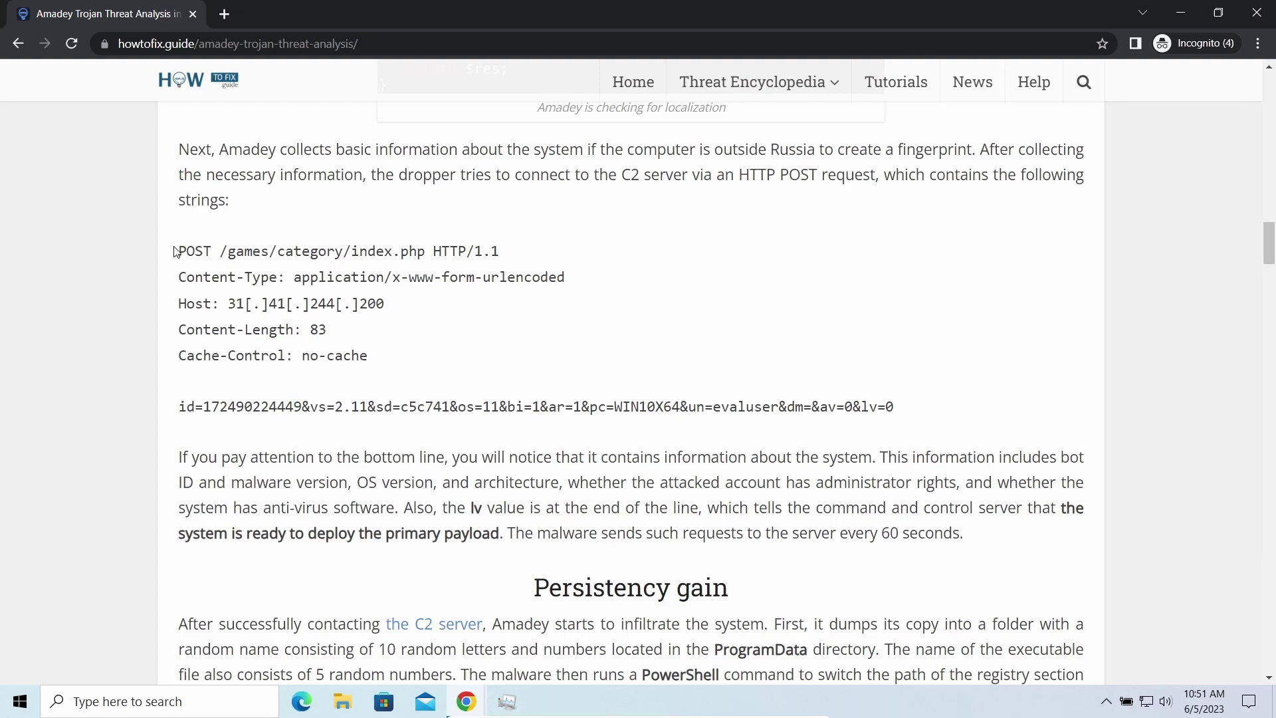
{"action": "mouse_move", "coordinate": [176, 251]}
{"action": "left_mouse_down"}
{"action": "mouse_move", "coordinate": [470, 336]}
{"action": "mouse_move", "coordinate": [515, 368]}
{"action": "left_mouse_up"}
{"action": "left_click", "coordinate": [404, 436]}
{"action": "scroll", "coordinate": [403, 436], "scroll_direction": "down", "scroll_amount": 1}
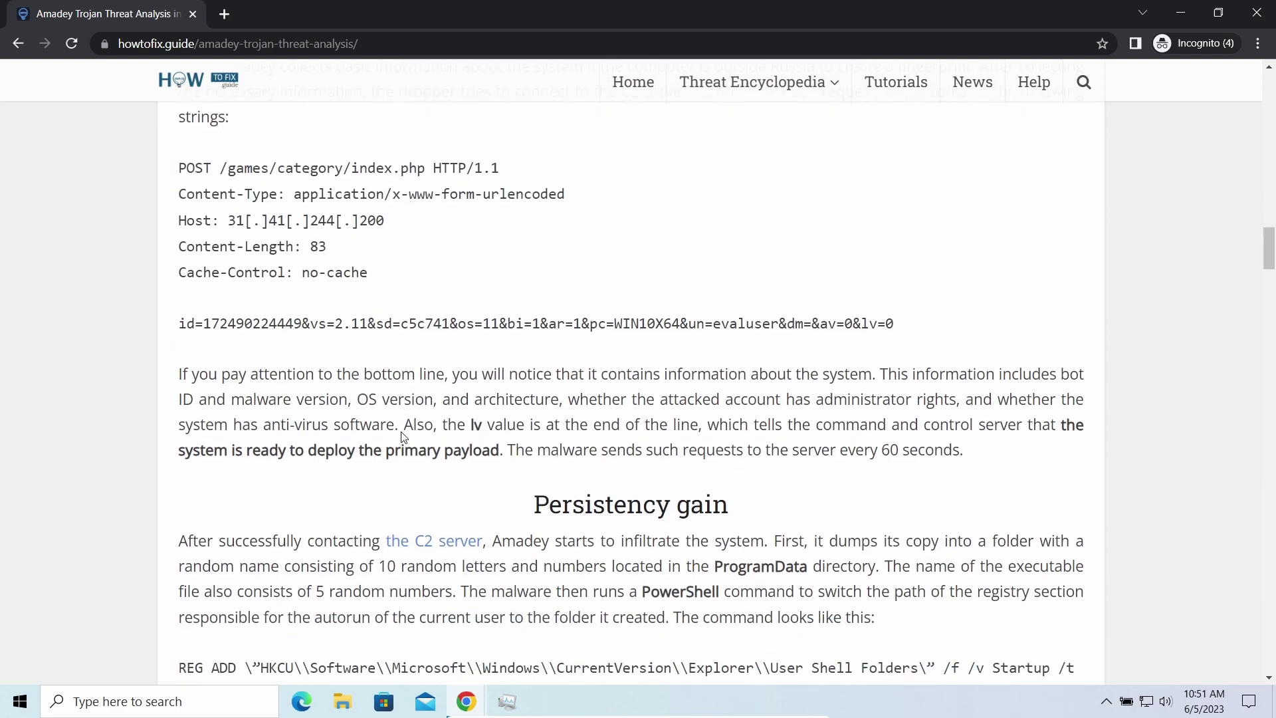
{"action": "scroll", "coordinate": [403, 435], "scroll_direction": "down", "scroll_amount": 1}
{"action": "scroll", "coordinate": [328, 388], "scroll_direction": "down", "scroll_amount": 5}
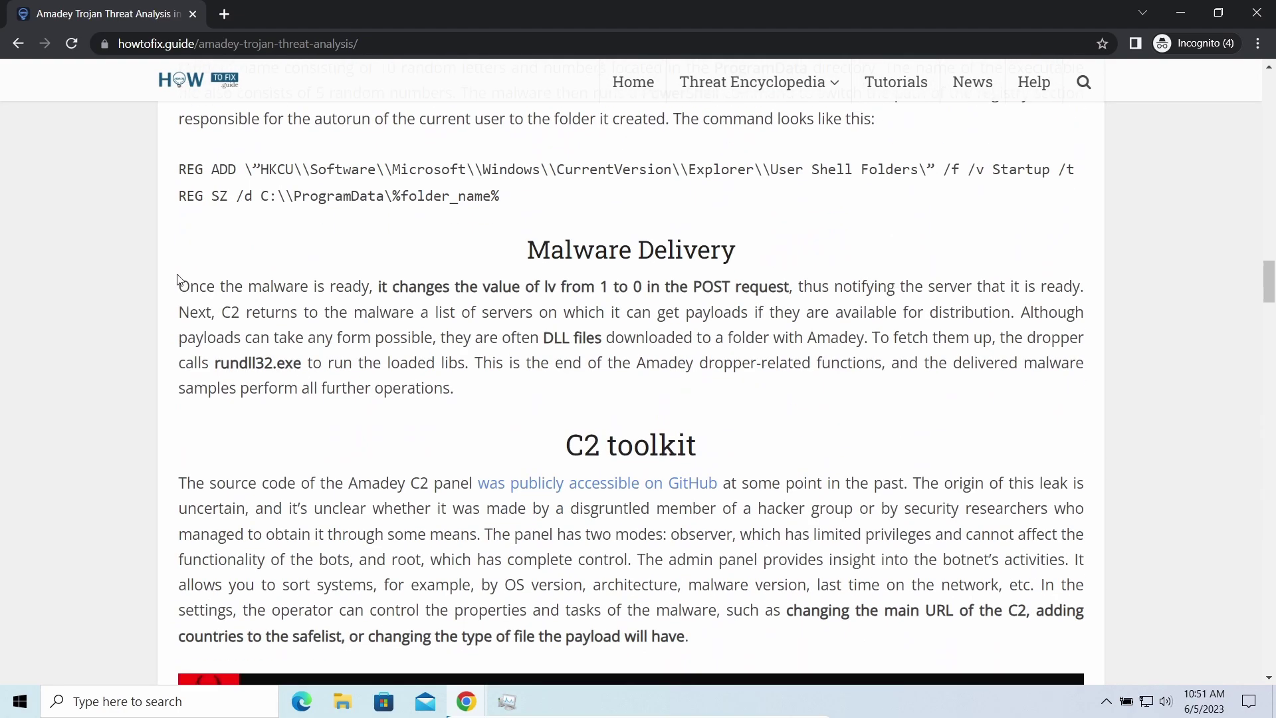
{"action": "mouse_move", "coordinate": [363, 288]}
{"action": "left_mouse_down"}
{"action": "mouse_move", "coordinate": [569, 310]}
{"action": "mouse_move", "coordinate": [736, 362]}
{"action": "mouse_move", "coordinate": [742, 389]}
{"action": "left_mouse_up"}
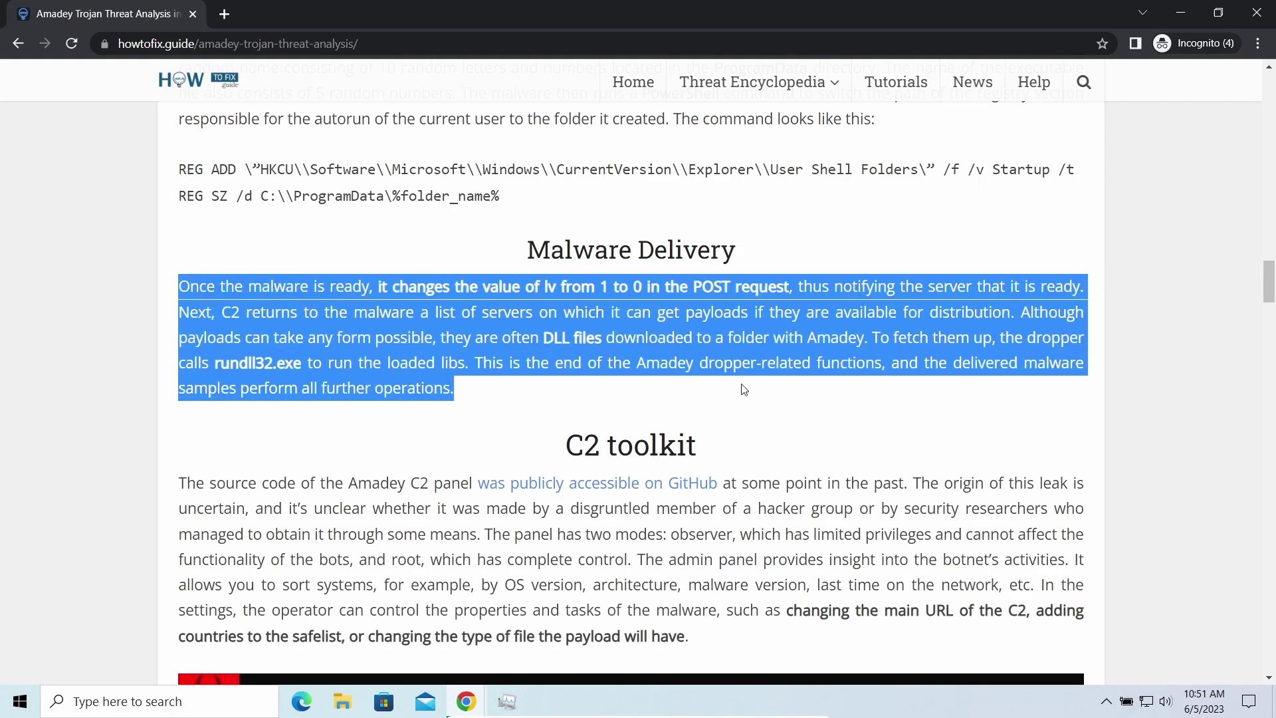
{"action": "left_click", "coordinate": [509, 509]}
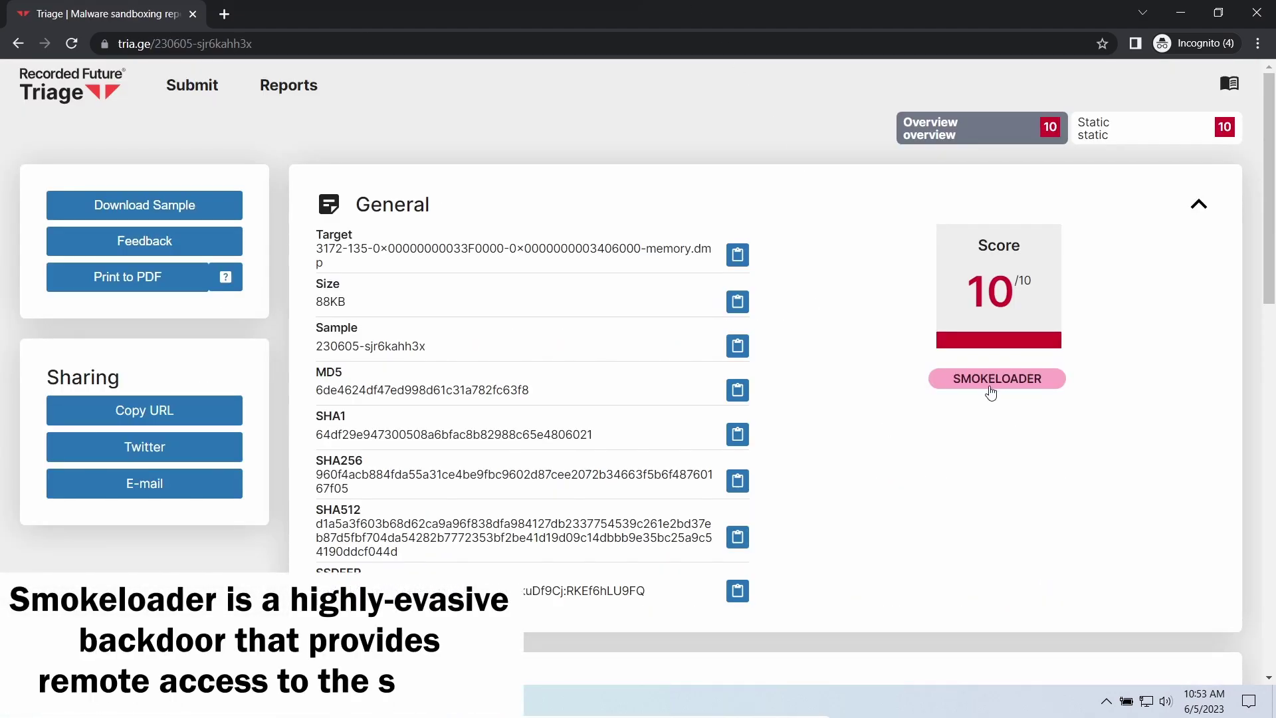
{"action": "scroll", "coordinate": [853, 423], "scroll_direction": "down", "scroll_amount": 1}
{"action": "scroll", "coordinate": [852, 422], "scroll_direction": "down", "scroll_amount": 3}
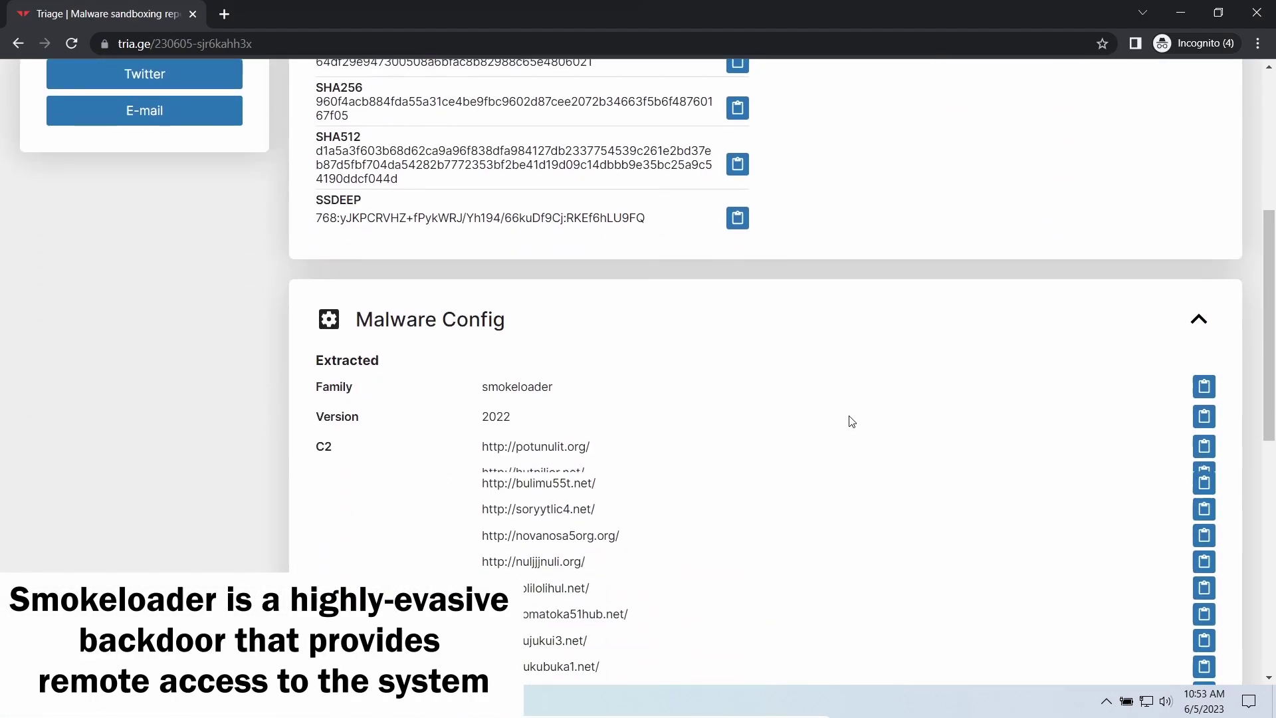
Highlight the first three Smokeloader C2 URLs, then clear the selection.
{"action": "left_click_drag", "start_coordinate": [478, 397], "coordinate": [627, 456]}
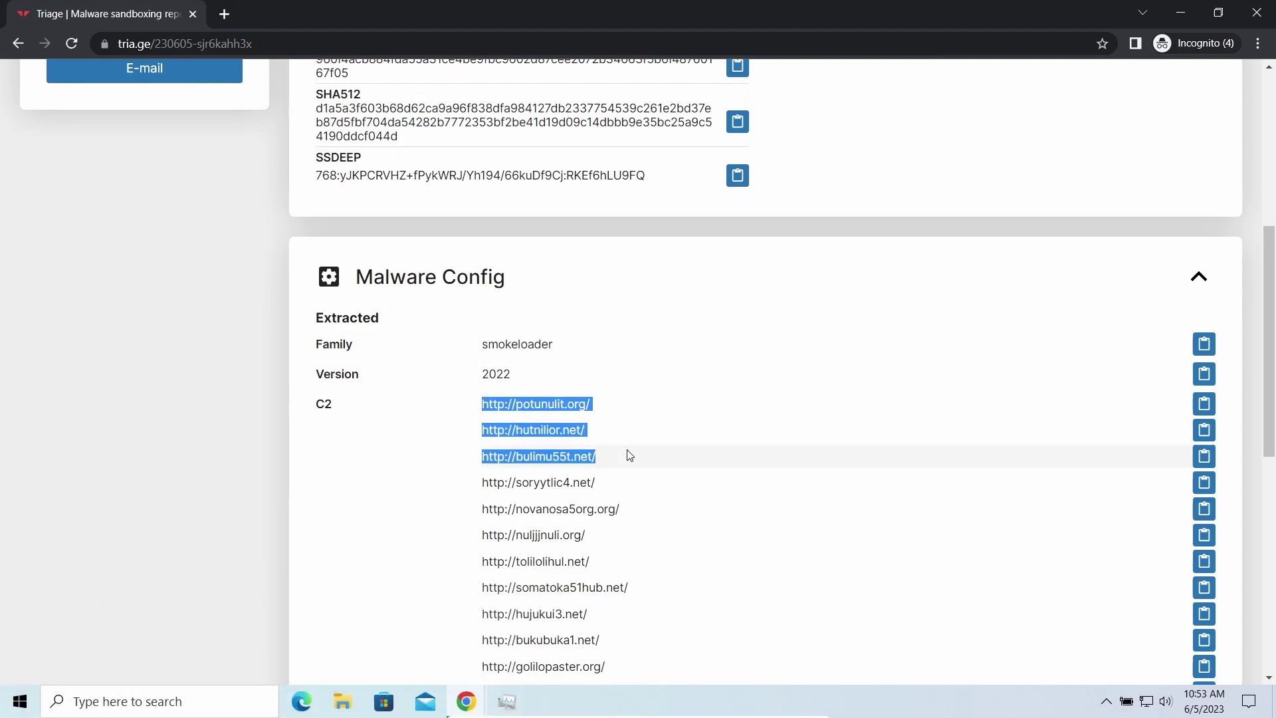
{"action": "left_click", "coordinate": [787, 314]}
{"action": "scroll", "coordinate": [752, 433], "scroll_direction": "down", "scroll_amount": 1}
{"action": "scroll", "coordinate": [752, 433], "scroll_direction": "down", "scroll_amount": 2}
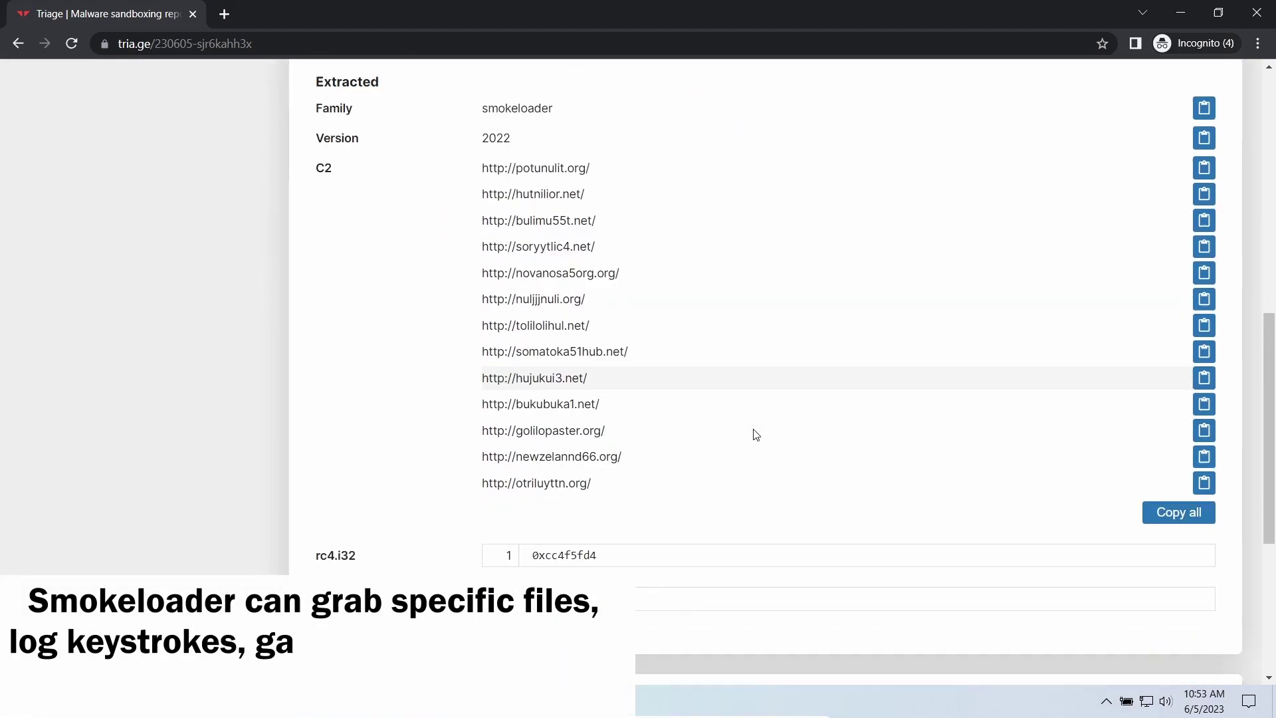
{"action": "scroll", "coordinate": [748, 433], "scroll_direction": "down", "scroll_amount": 1}
{"action": "scroll", "coordinate": [745, 433], "scroll_direction": "down", "scroll_amount": 1}
{"action": "scroll", "coordinate": [743, 432], "scroll_direction": "down", "scroll_amount": 1}
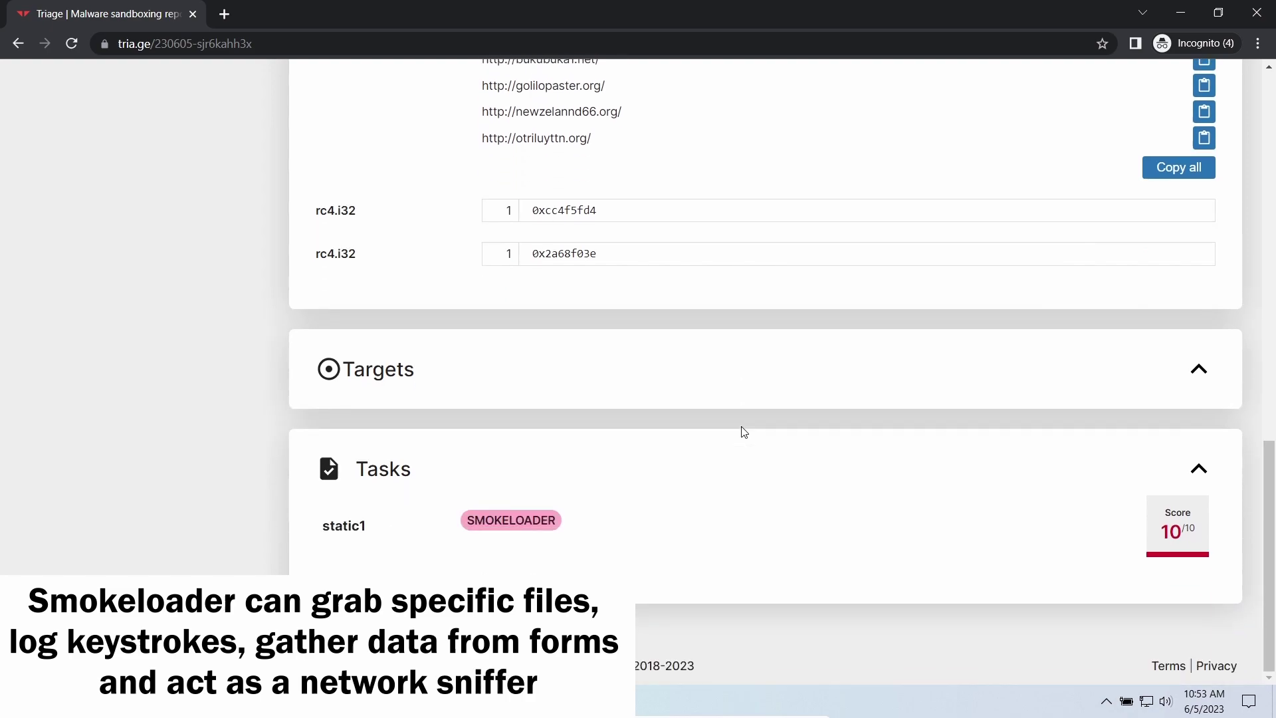
{"action": "scroll", "coordinate": [741, 431], "scroll_direction": "up", "scroll_amount": 1}
{"action": "scroll", "coordinate": [741, 432], "scroll_direction": "up", "scroll_amount": 2}
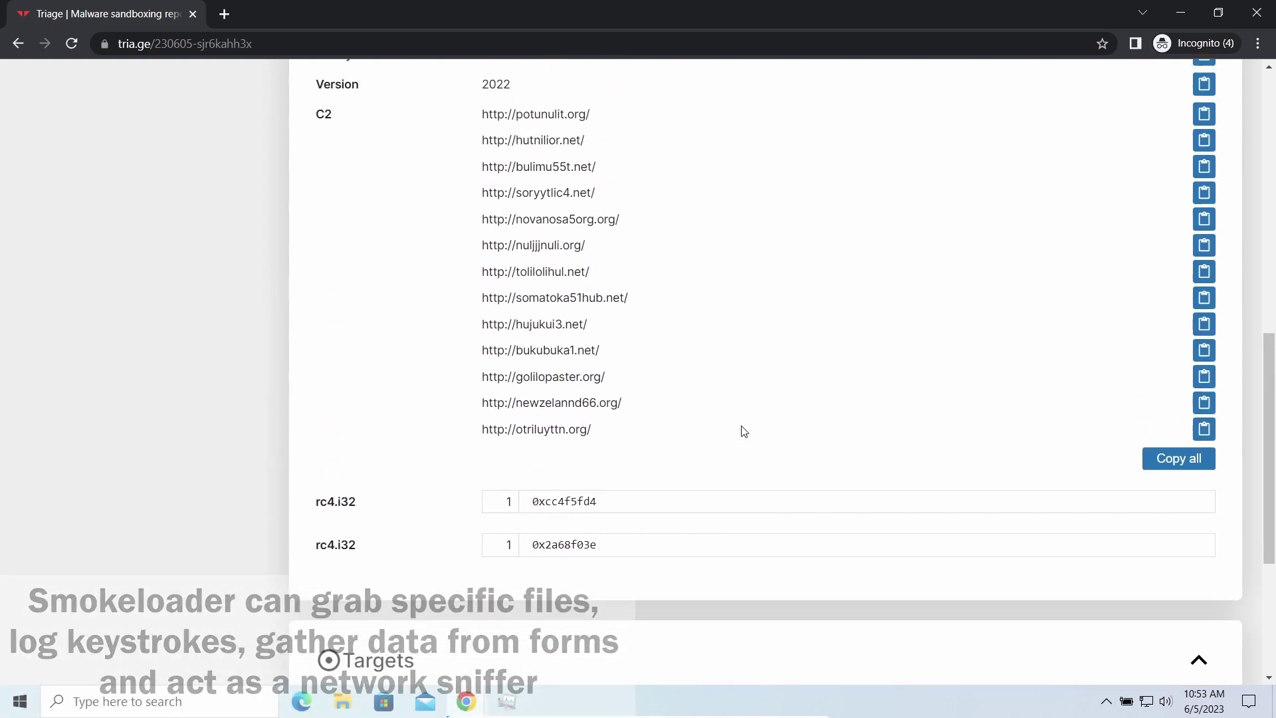
{"action": "scroll", "coordinate": [741, 431], "scroll_direction": "up", "scroll_amount": 1}
{"action": "scroll", "coordinate": [740, 431], "scroll_direction": "up", "scroll_amount": 3}
{"action": "scroll", "coordinate": [741, 431], "scroll_direction": "up", "scroll_amount": 2}
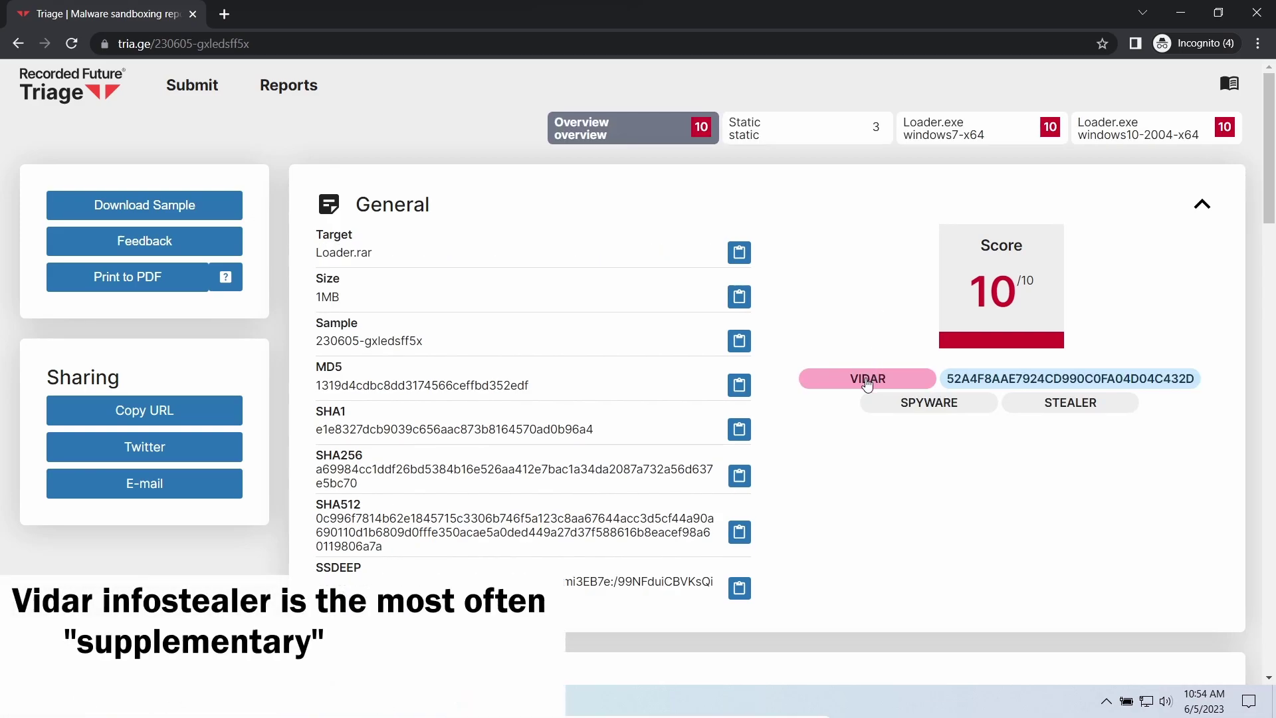
{"action": "scroll", "coordinate": [808, 470], "scroll_direction": "down", "scroll_amount": 1}
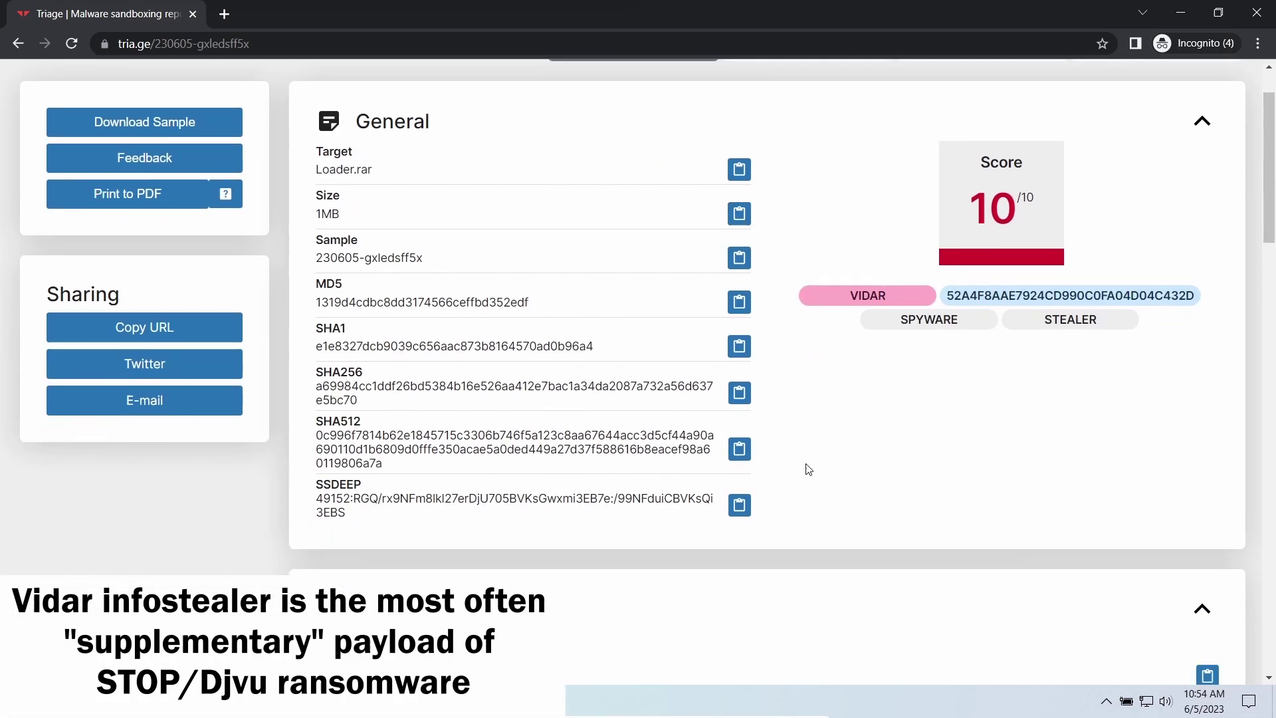
{"action": "scroll", "coordinate": [806, 464], "scroll_direction": "down", "scroll_amount": 1}
{"action": "scroll", "coordinate": [806, 463], "scroll_direction": "down", "scroll_amount": 1}
{"action": "scroll", "coordinate": [797, 465], "scroll_direction": "down", "scroll_amount": 1}
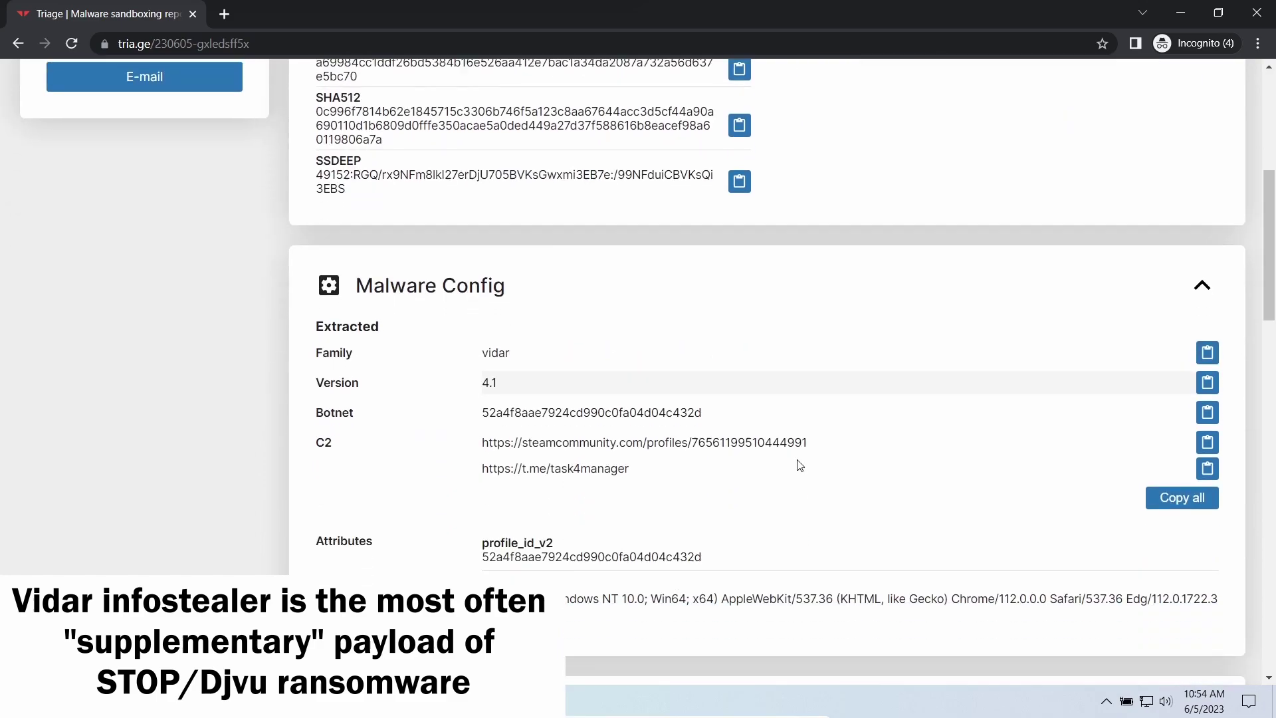
{"action": "scroll", "coordinate": [799, 465], "scroll_direction": "down", "scroll_amount": 1}
Highlight the two Vidar C2 server addresses in Malware Config, then clear the highlight.
{"action": "left_click_drag", "start_coordinate": [476, 352], "coordinate": [670, 379]}
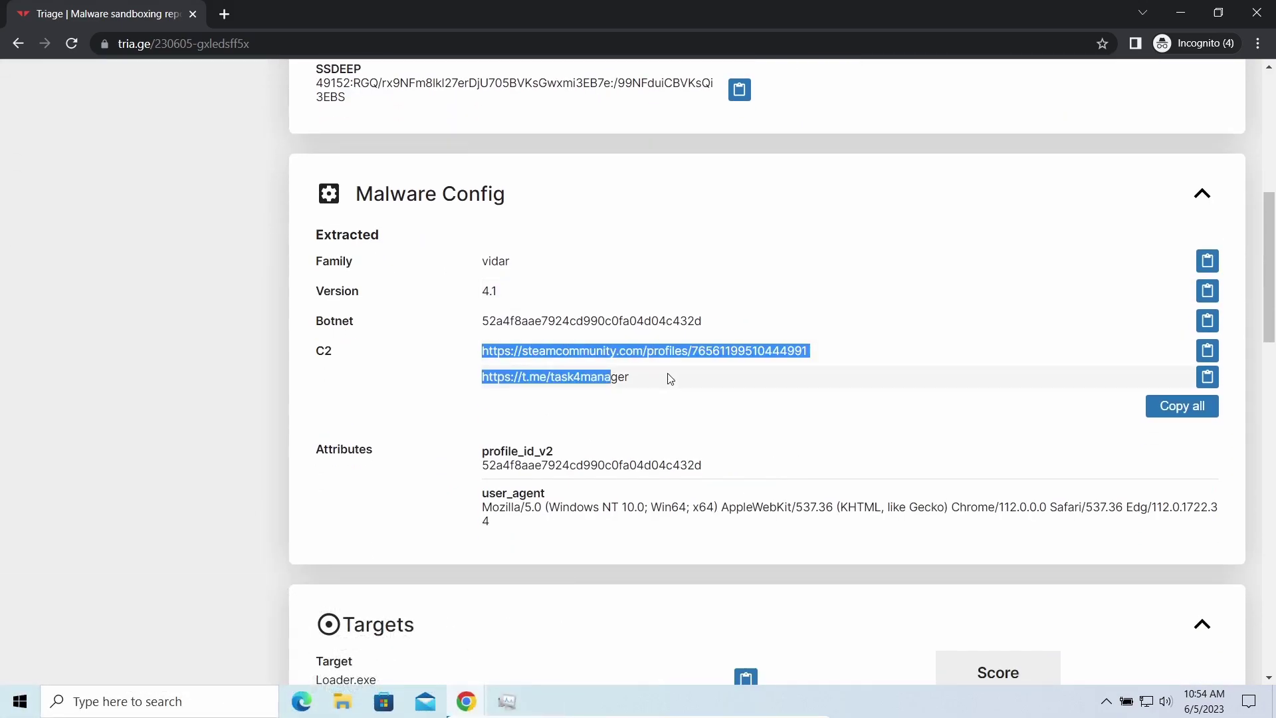
{"action": "left_click", "coordinate": [696, 414]}
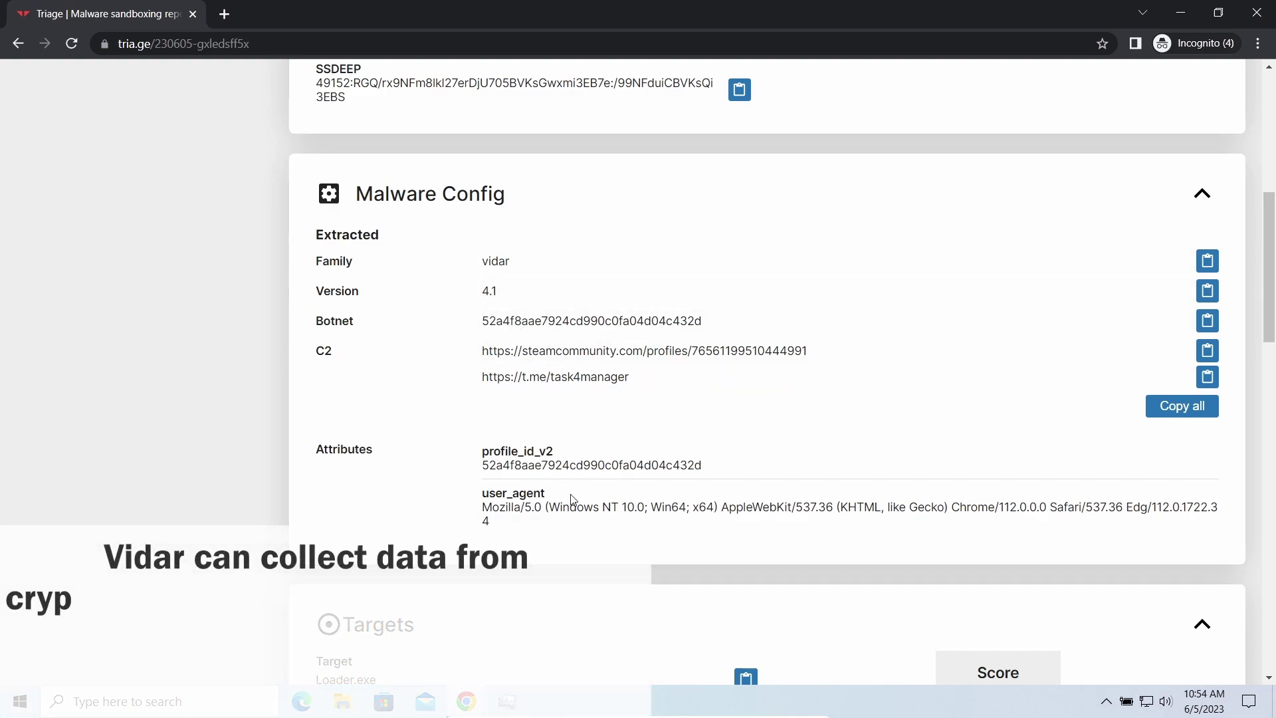
{"action": "scroll", "coordinate": [695, 487], "scroll_direction": "down", "scroll_amount": 1}
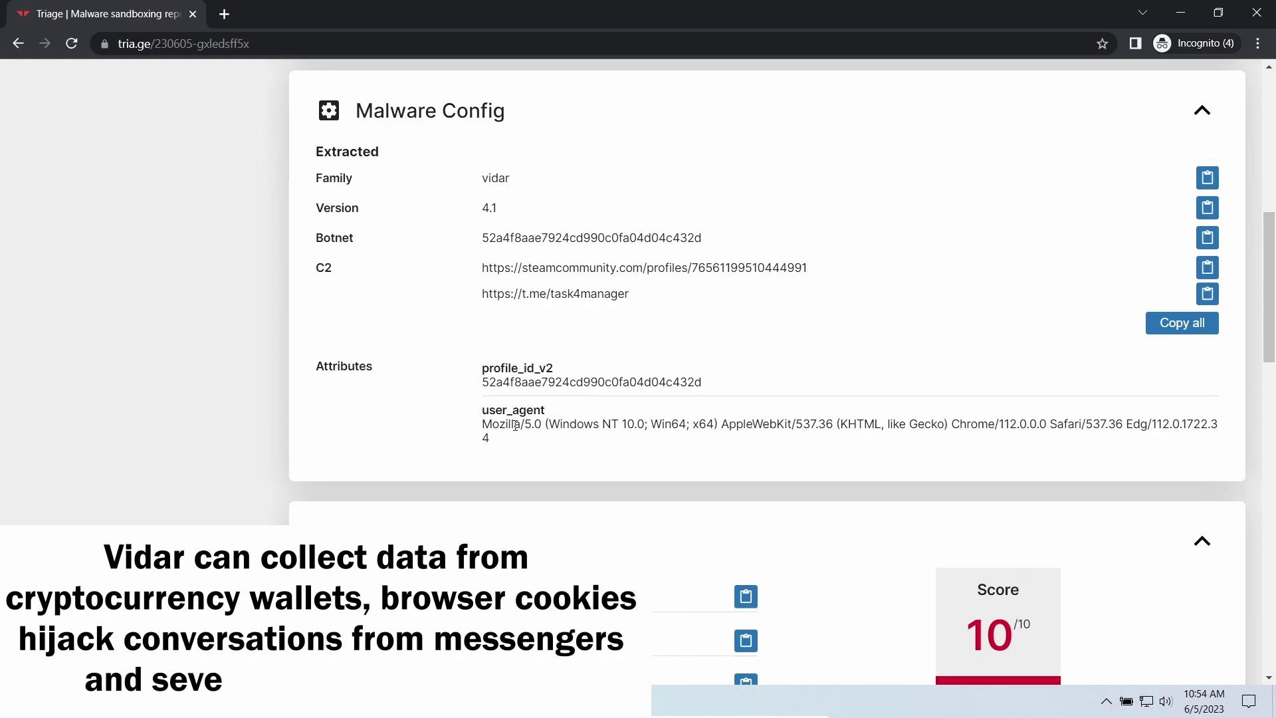
{"action": "scroll", "coordinate": [669, 470], "scroll_direction": "down", "scroll_amount": 2}
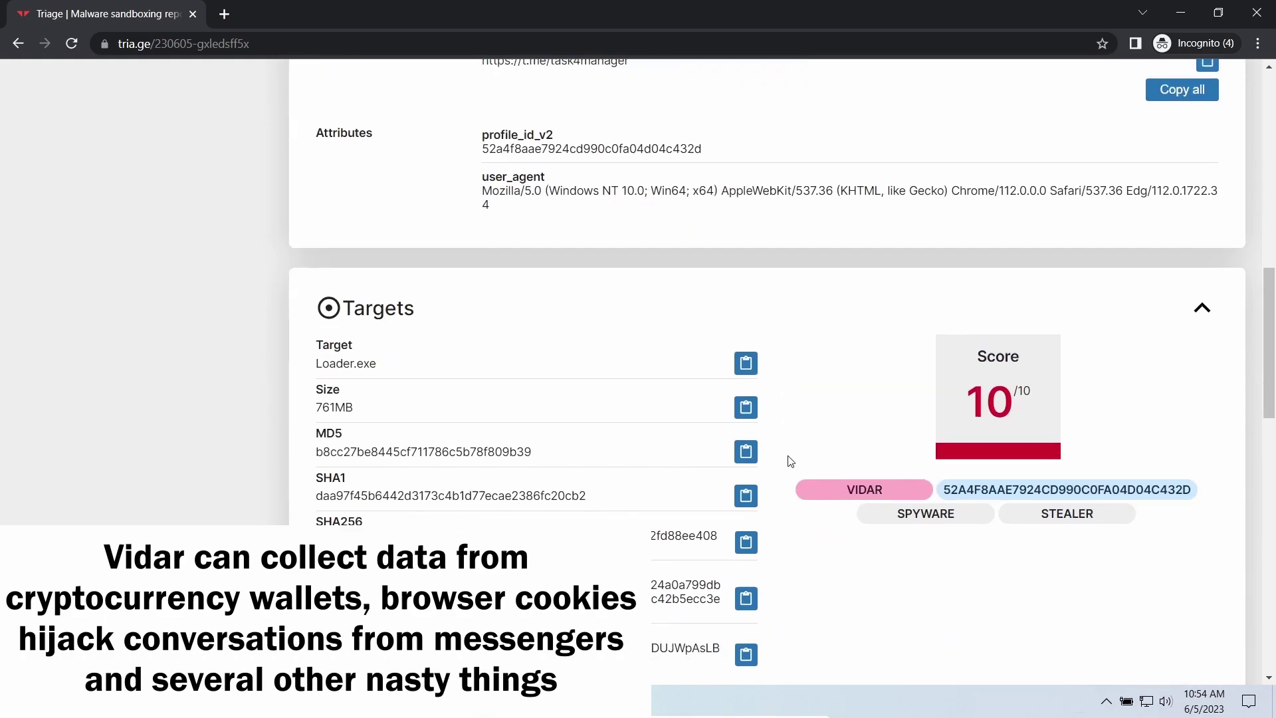
{"action": "scroll", "coordinate": [789, 458], "scroll_direction": "down", "scroll_amount": 1}
{"action": "scroll", "coordinate": [793, 461], "scroll_direction": "down", "scroll_amount": 2}
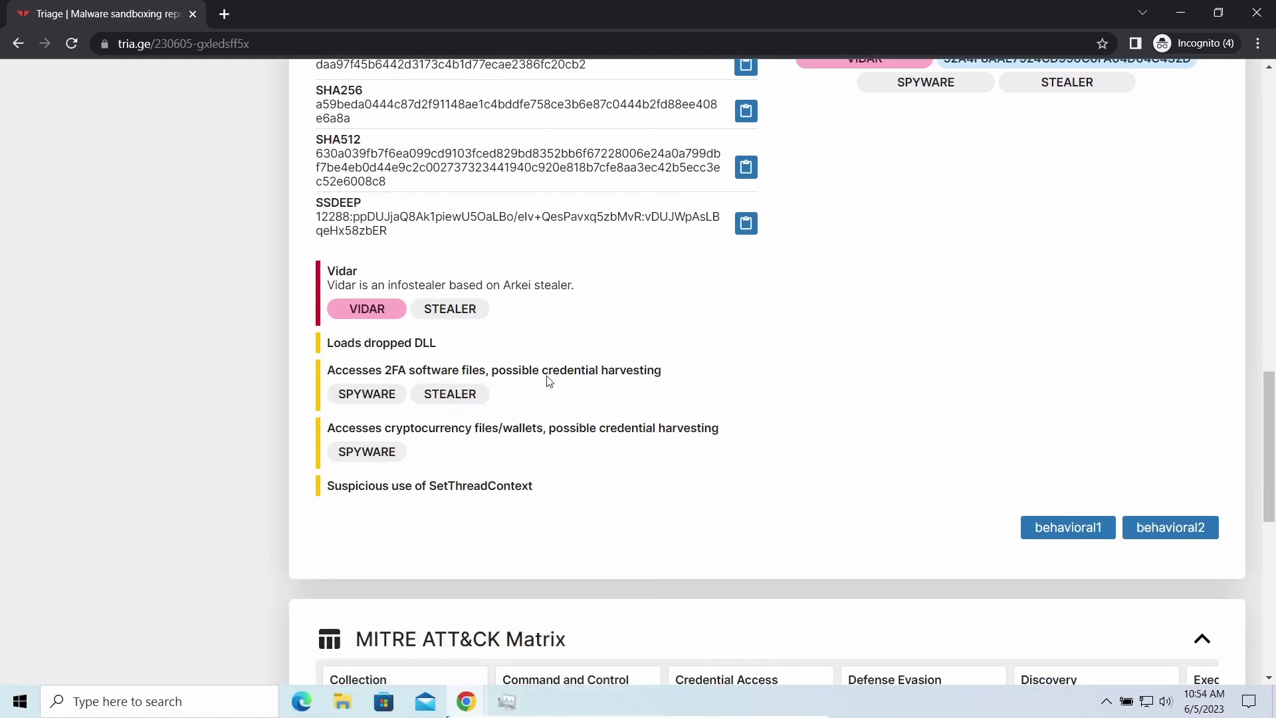
{"action": "scroll", "coordinate": [559, 469], "scroll_direction": "down", "scroll_amount": 3}
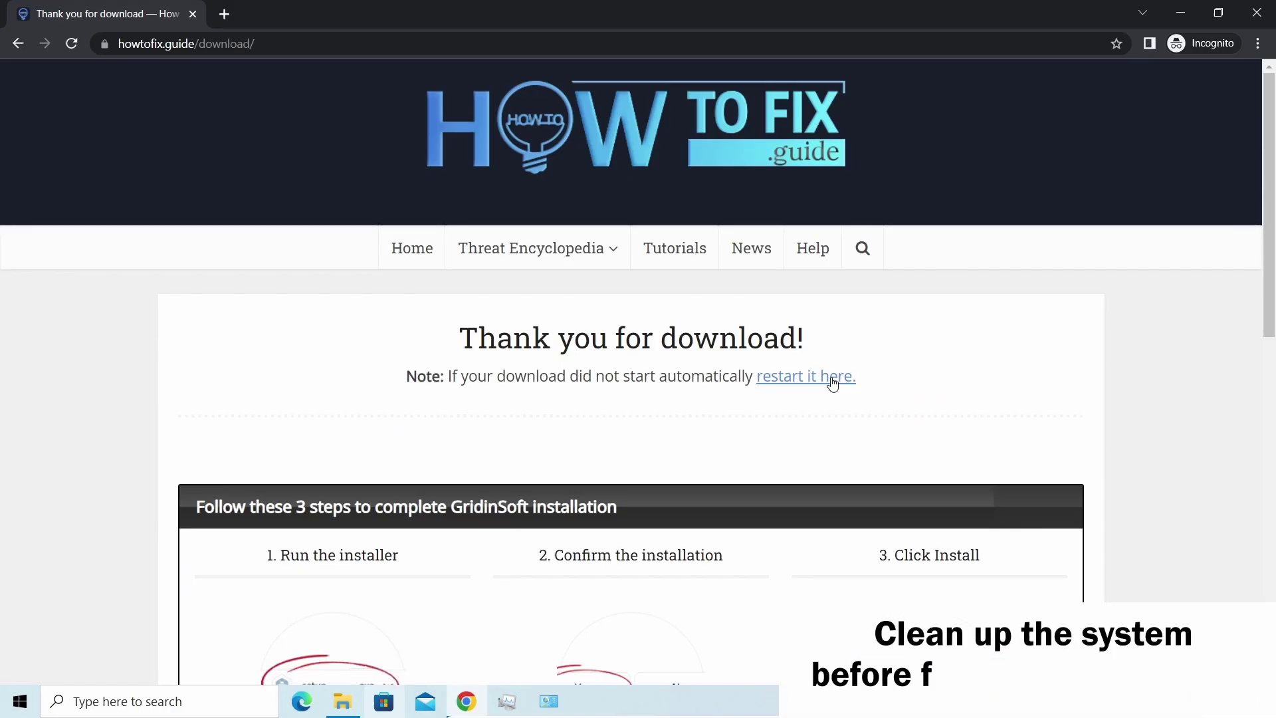
Restart the setup-gridinsoft-fix.exe download, keep it despite the warning, and run it.
{"action": "left_click", "coordinate": [827, 384]}
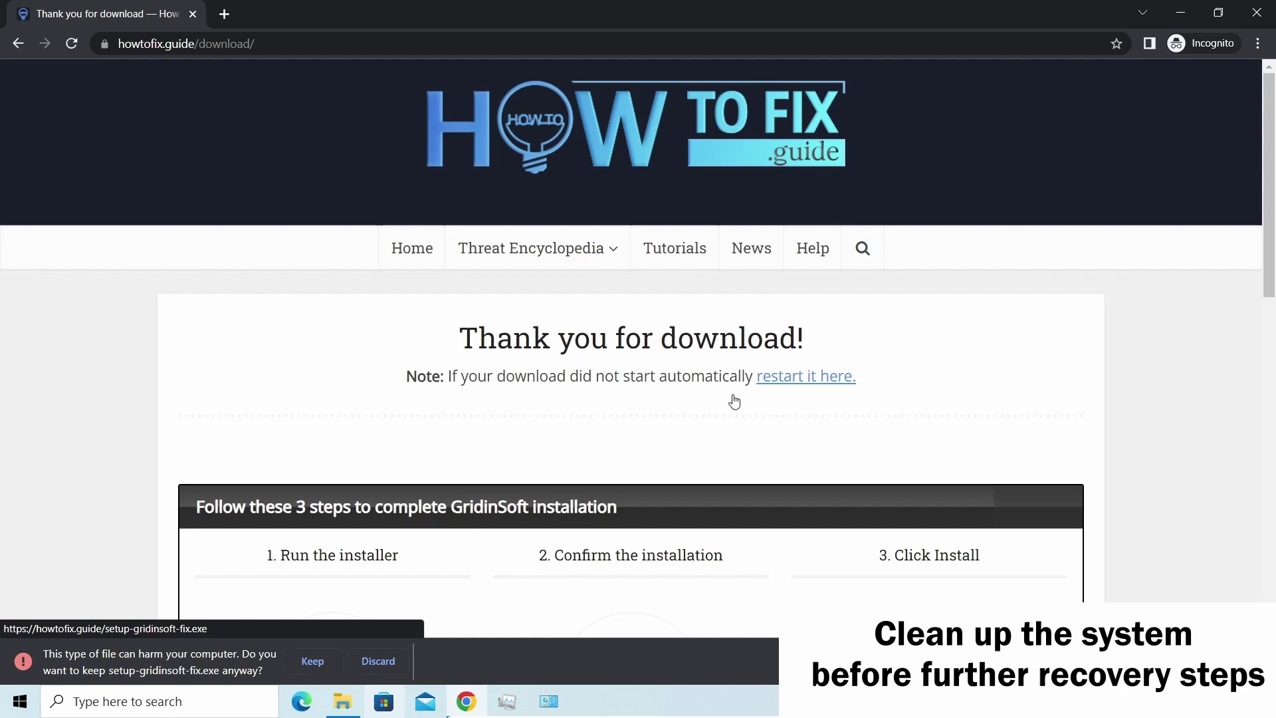
{"action": "left_click", "coordinate": [314, 660]}
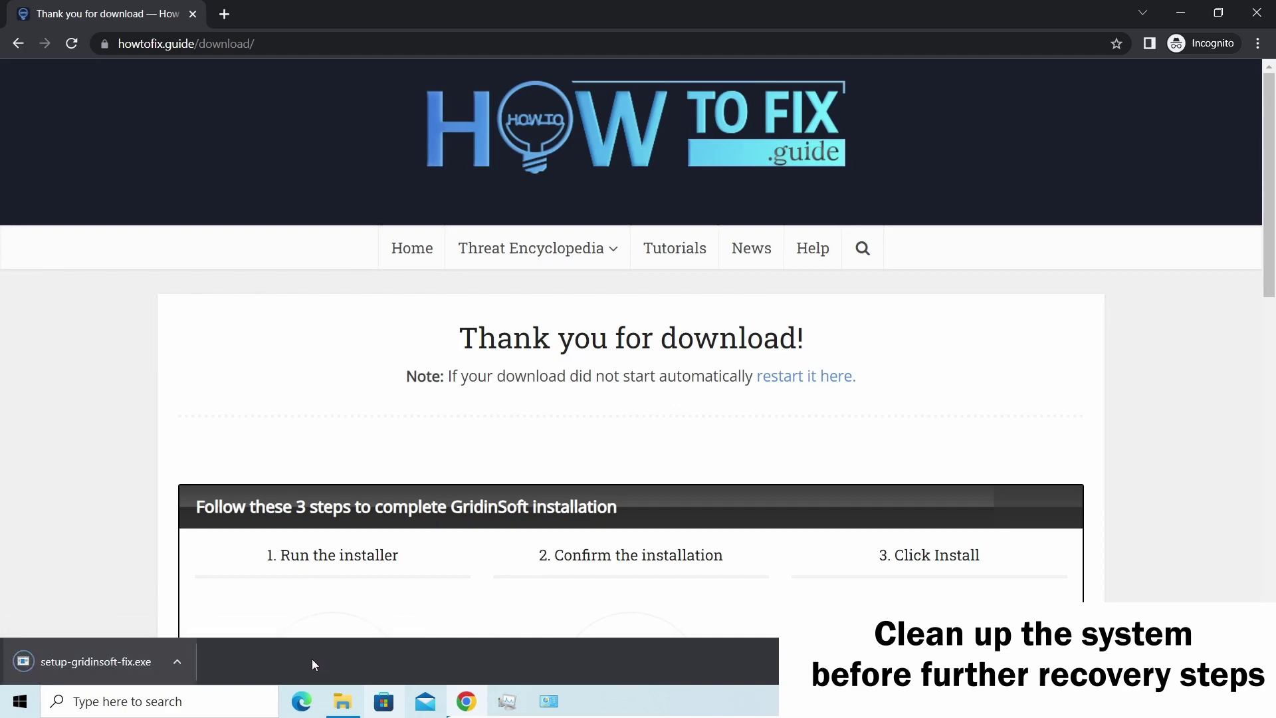
{"action": "left_click", "coordinate": [106, 658]}
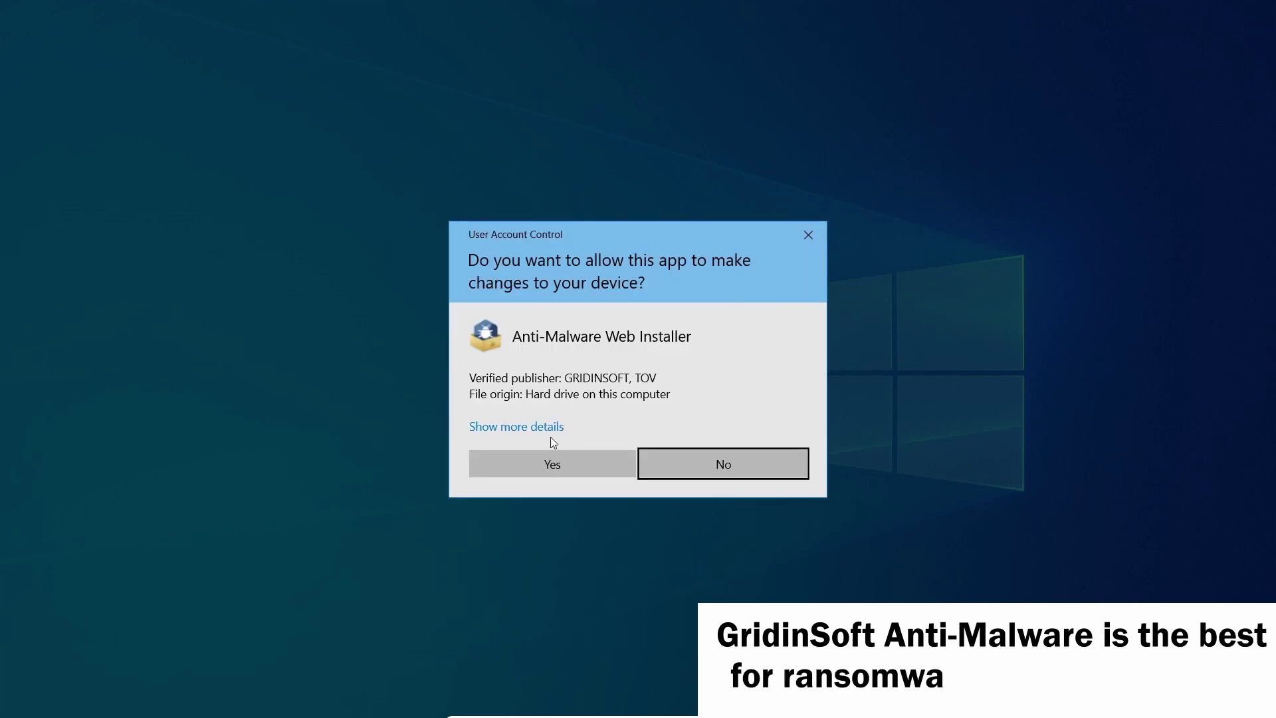
Approve the User Account Control prompt and start installing GridinSoft Anti-Malware.
{"action": "left_click", "coordinate": [551, 464]}
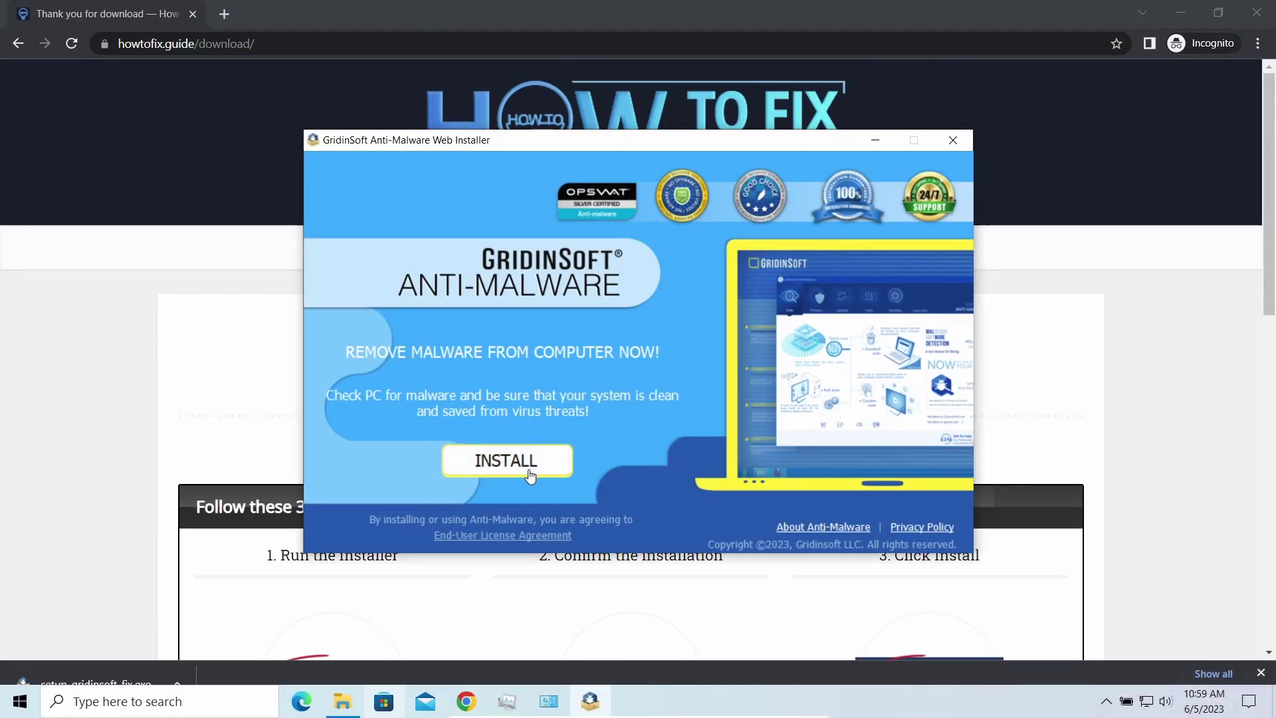
{"action": "left_click", "coordinate": [530, 470]}
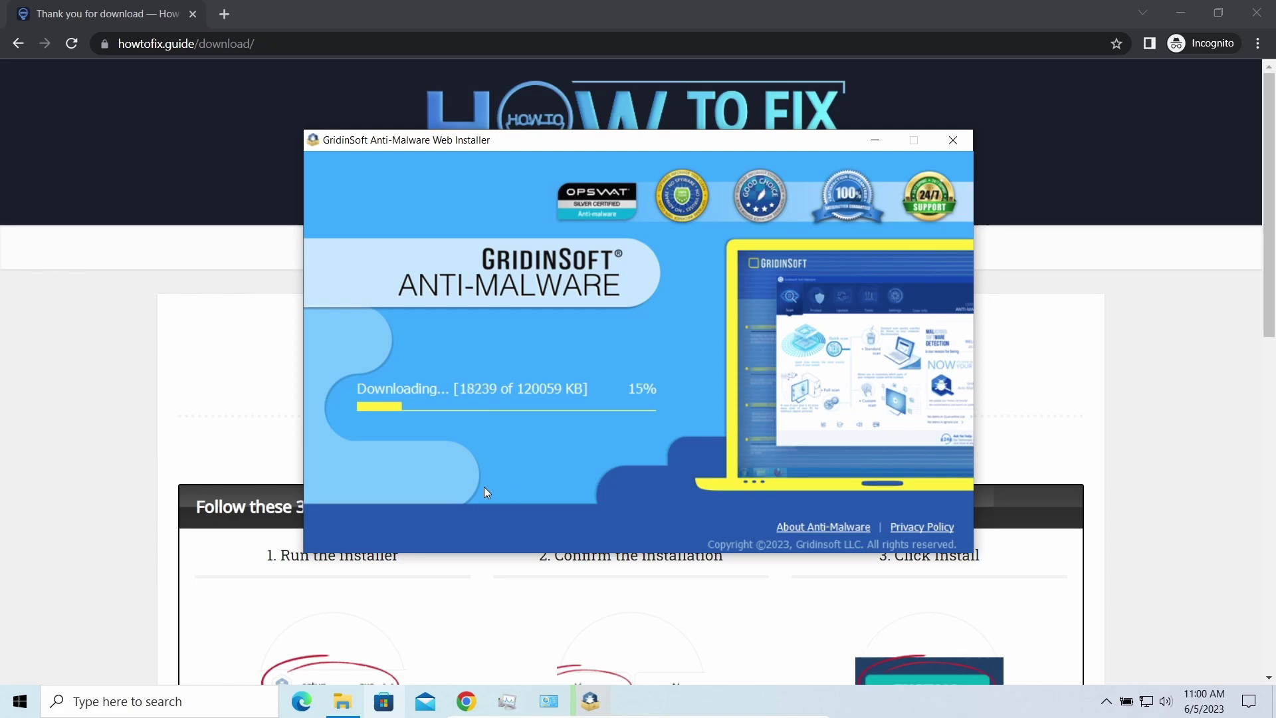
Rename removal.mov.neon to removal.mov, confirm the extension change, and minimize the utils folder.
{"action": "left_click", "coordinate": [342, 698]}
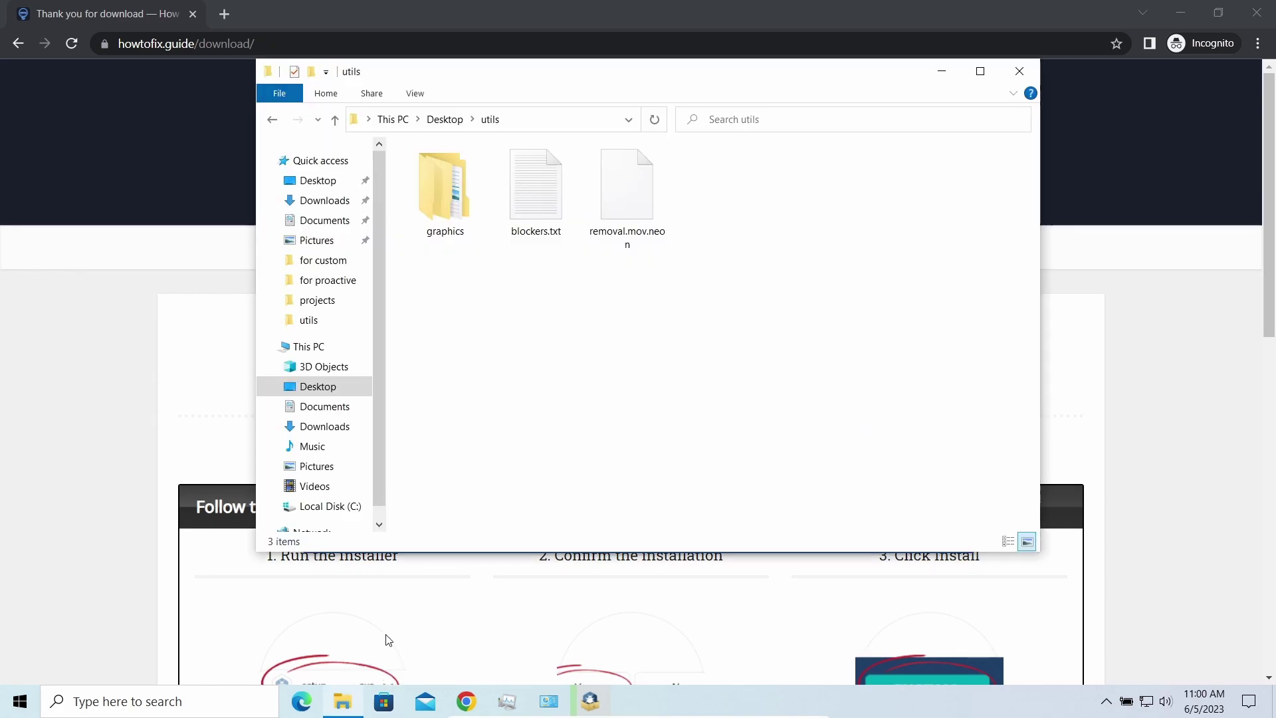
{"action": "left_click", "coordinate": [626, 200]}
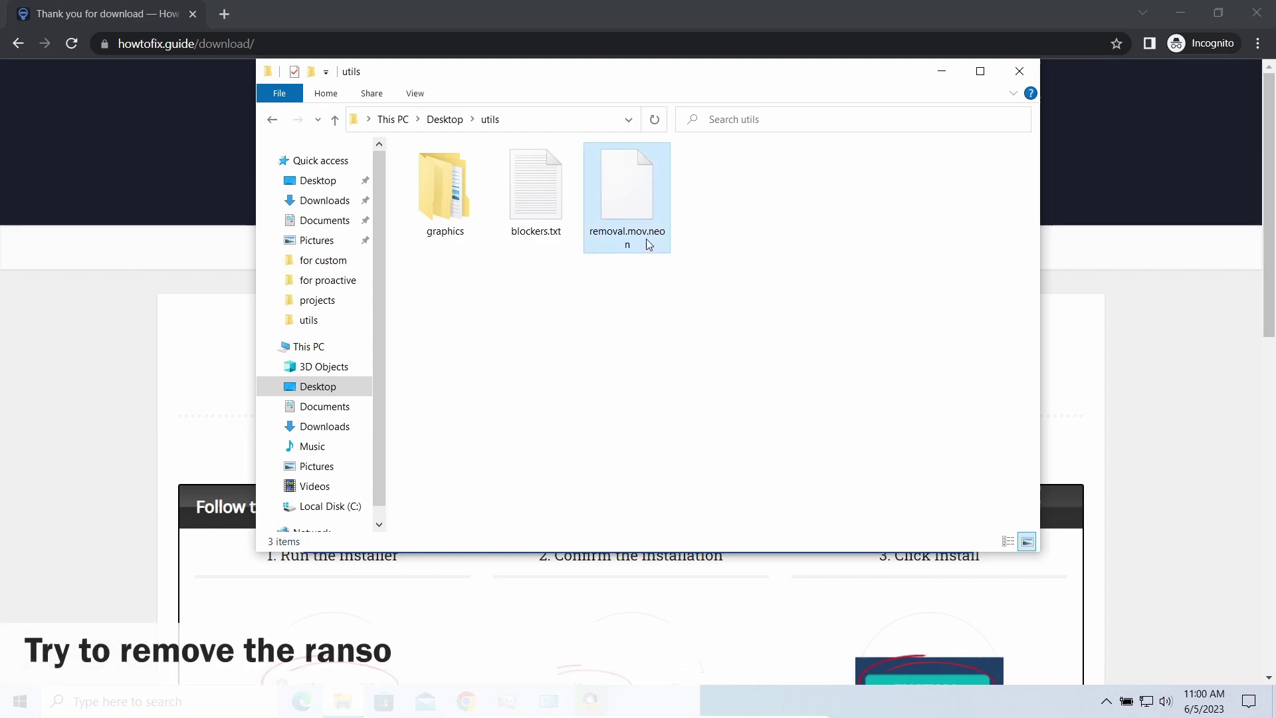
{"action": "left_click", "coordinate": [635, 234]}
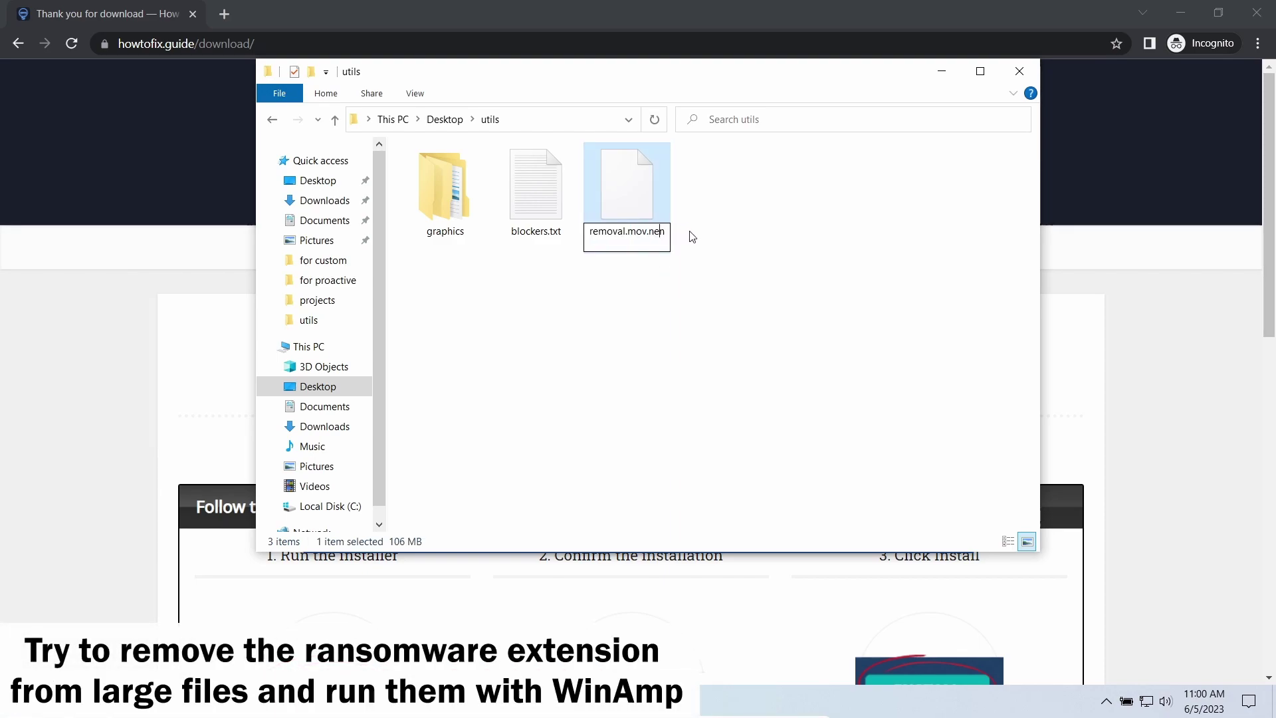
{"action": "key", "text": "BackSpace"}
{"action": "key", "text": "BackSpace"}
{"action": "key", "text": "BackSpace"}
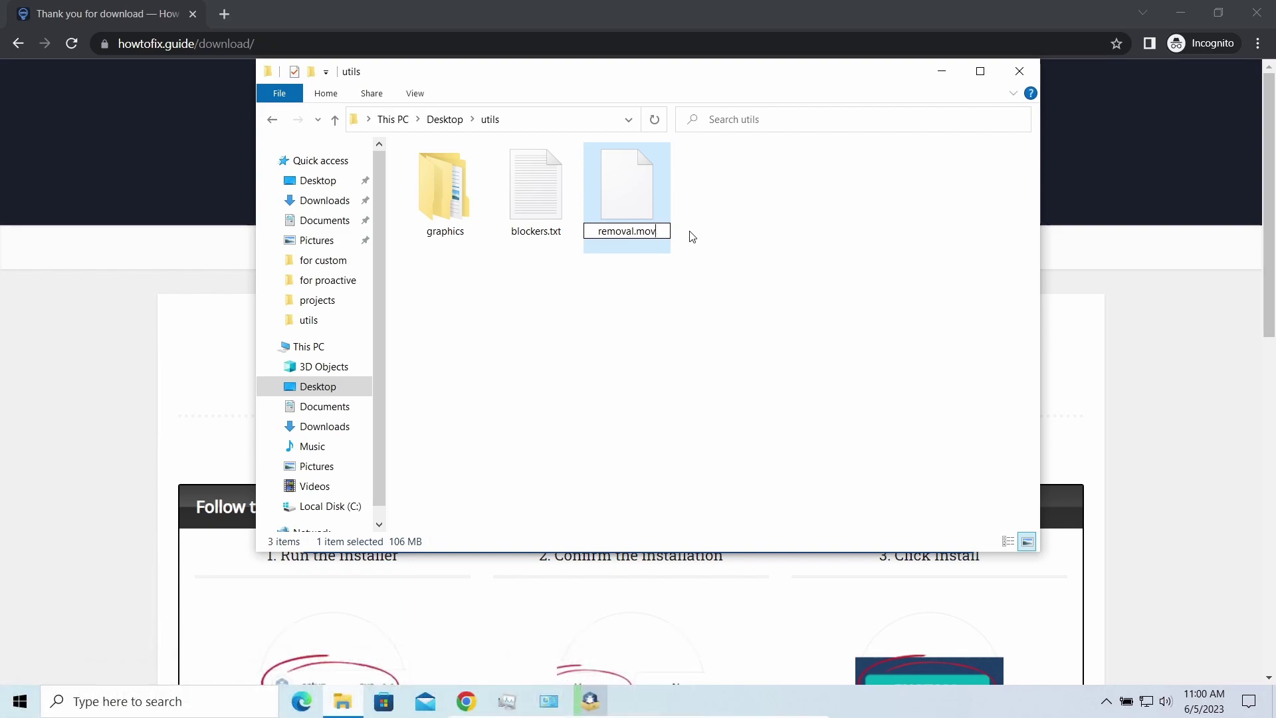
{"action": "key", "text": "Return"}
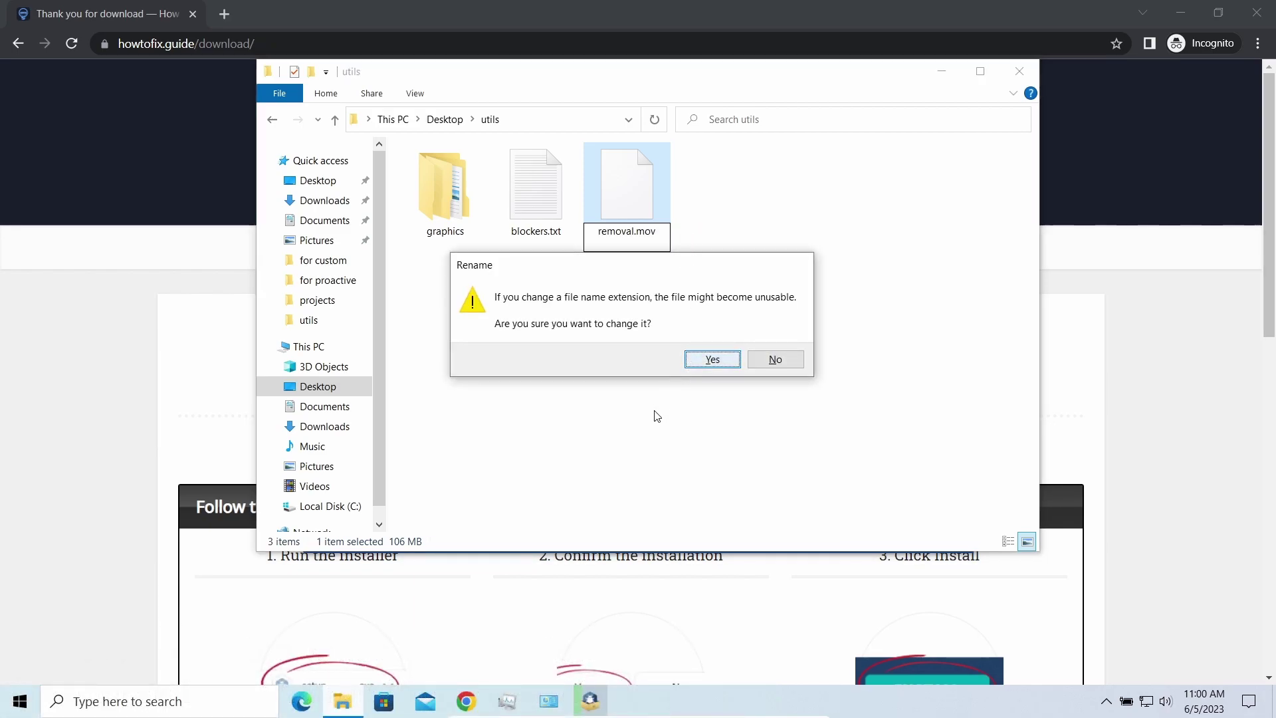
{"action": "key", "text": "Return"}
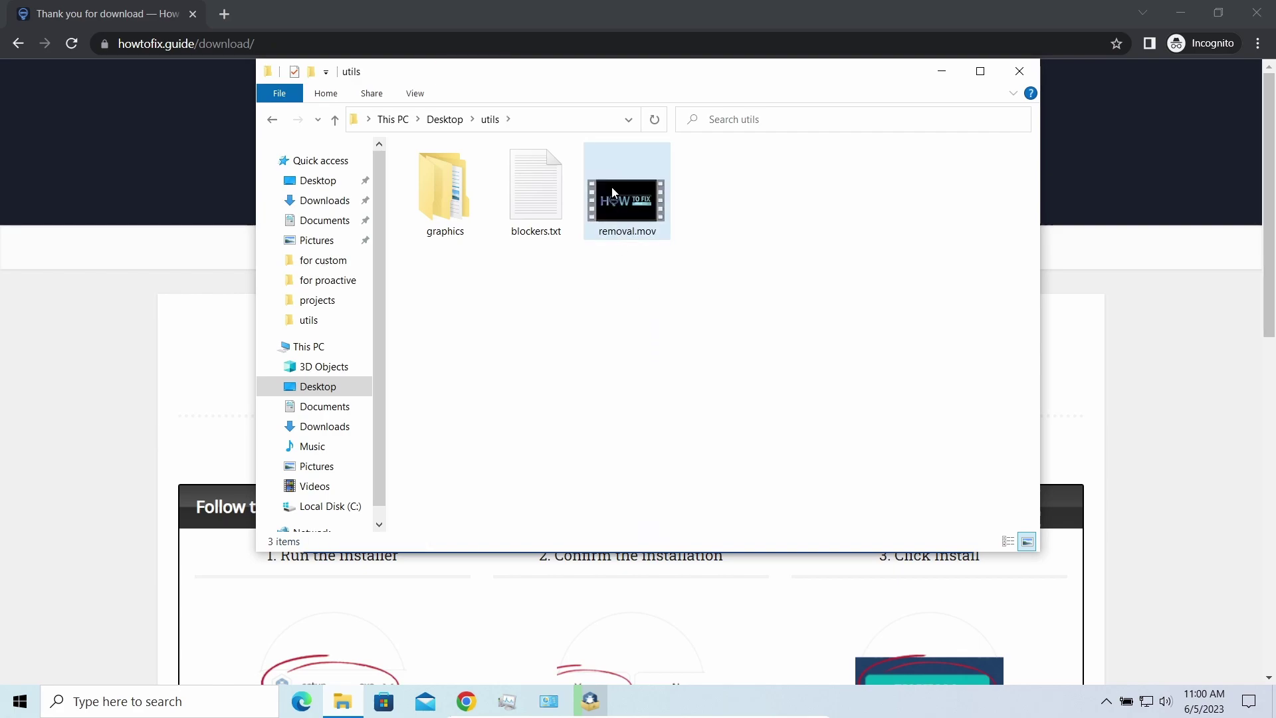
{"action": "left_click", "coordinate": [765, 282]}
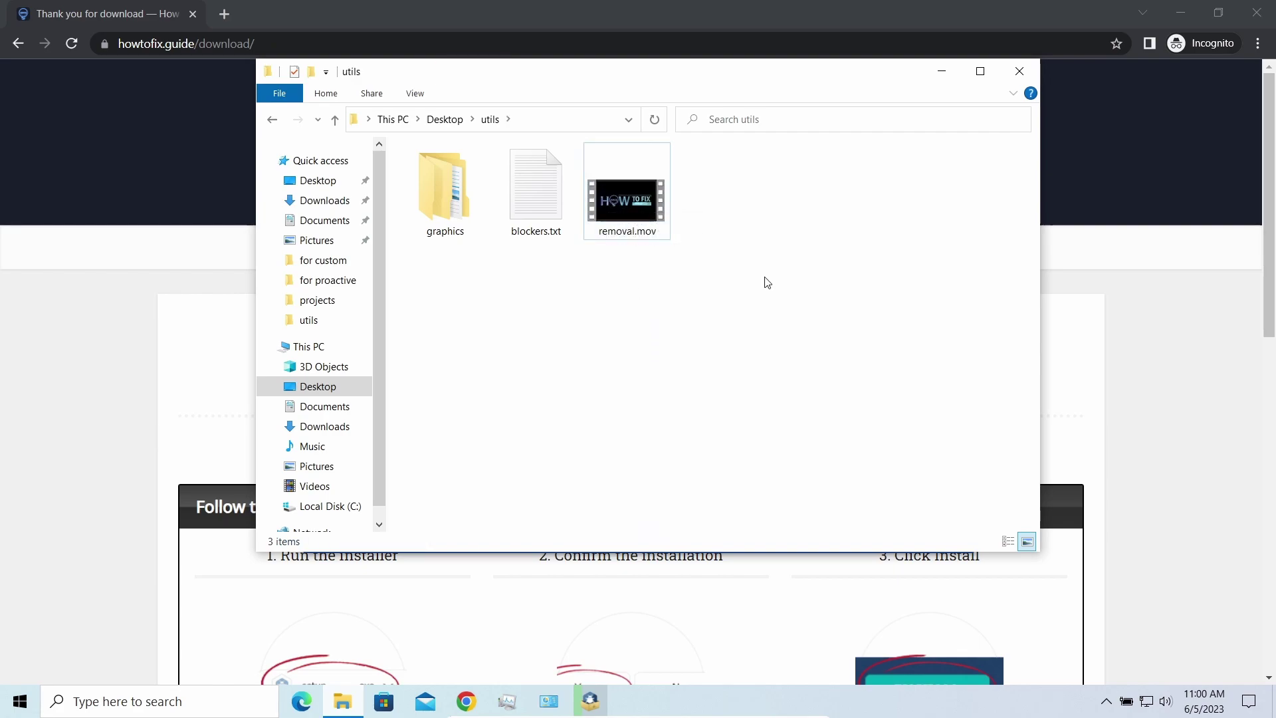
{"action": "left_click", "coordinate": [942, 73]}
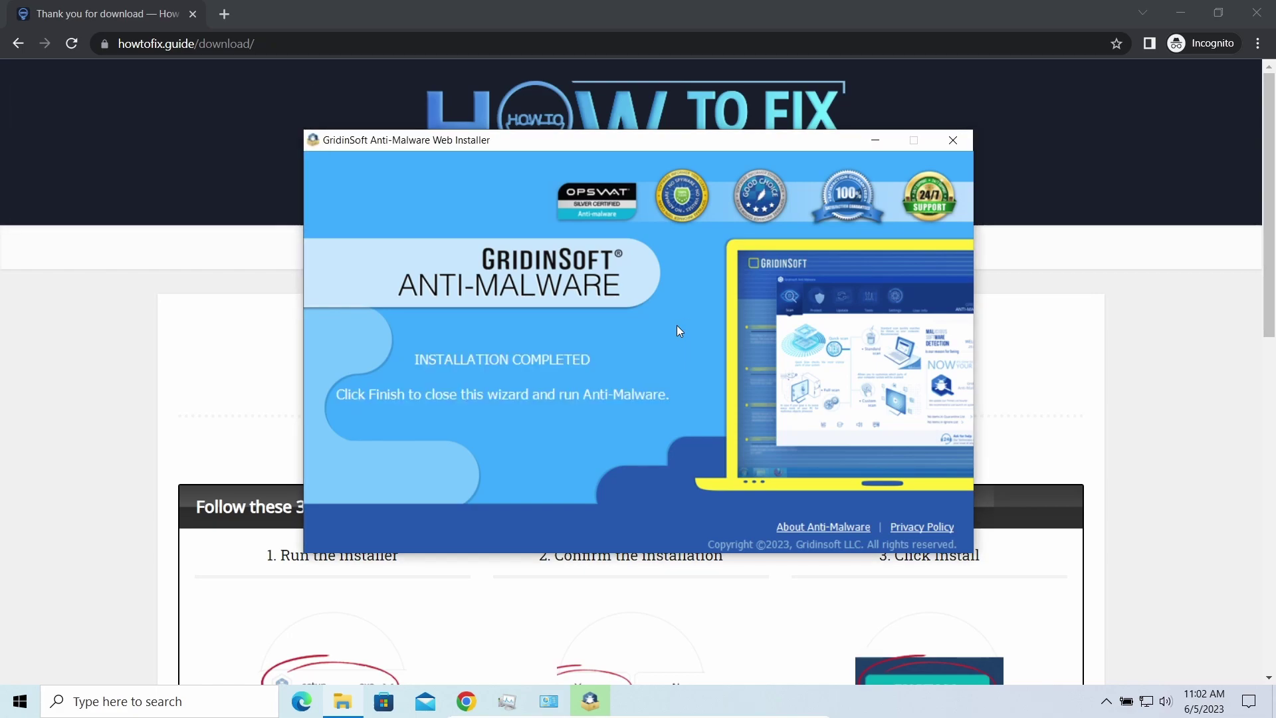
Finish the completed installation wizard, launching GridinSoft Anti-Malware 4.2.79.
{"action": "left_click", "coordinate": [535, 480]}
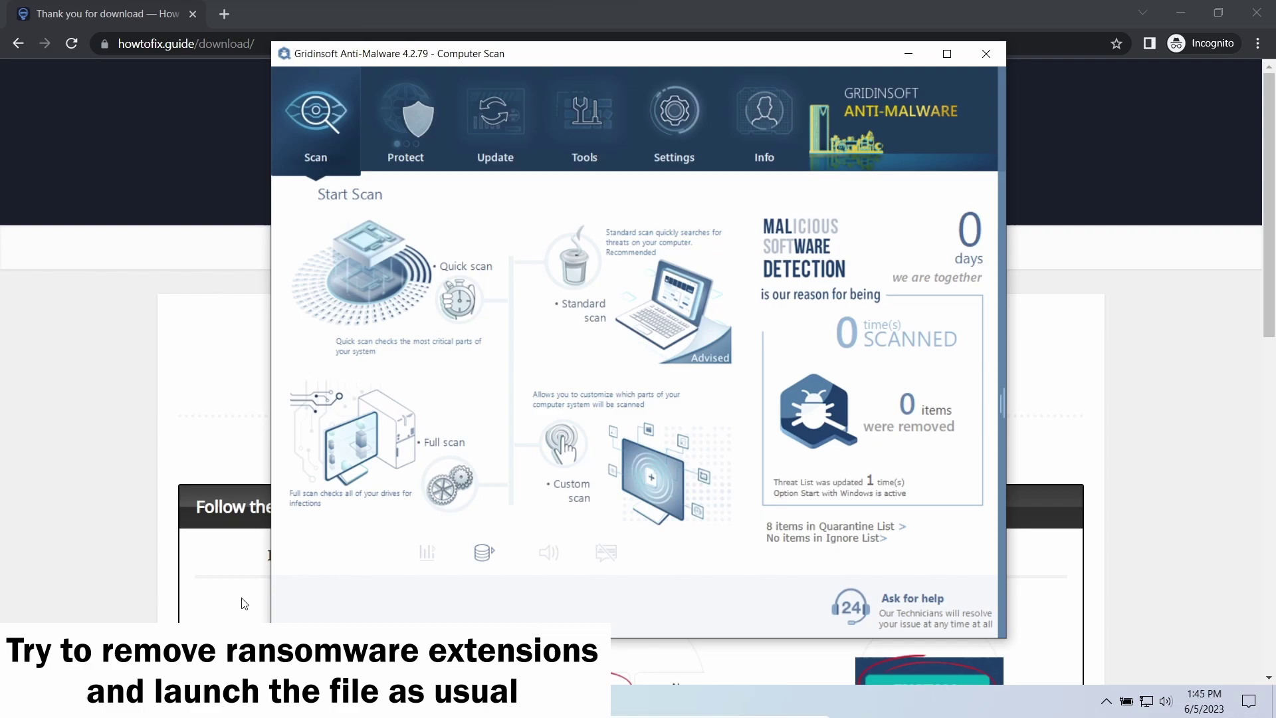
Run a Full scan until it reports 10 detected objects, including RedLine, CoinMiner and Gandcrab.
{"action": "left_click", "coordinate": [370, 442]}
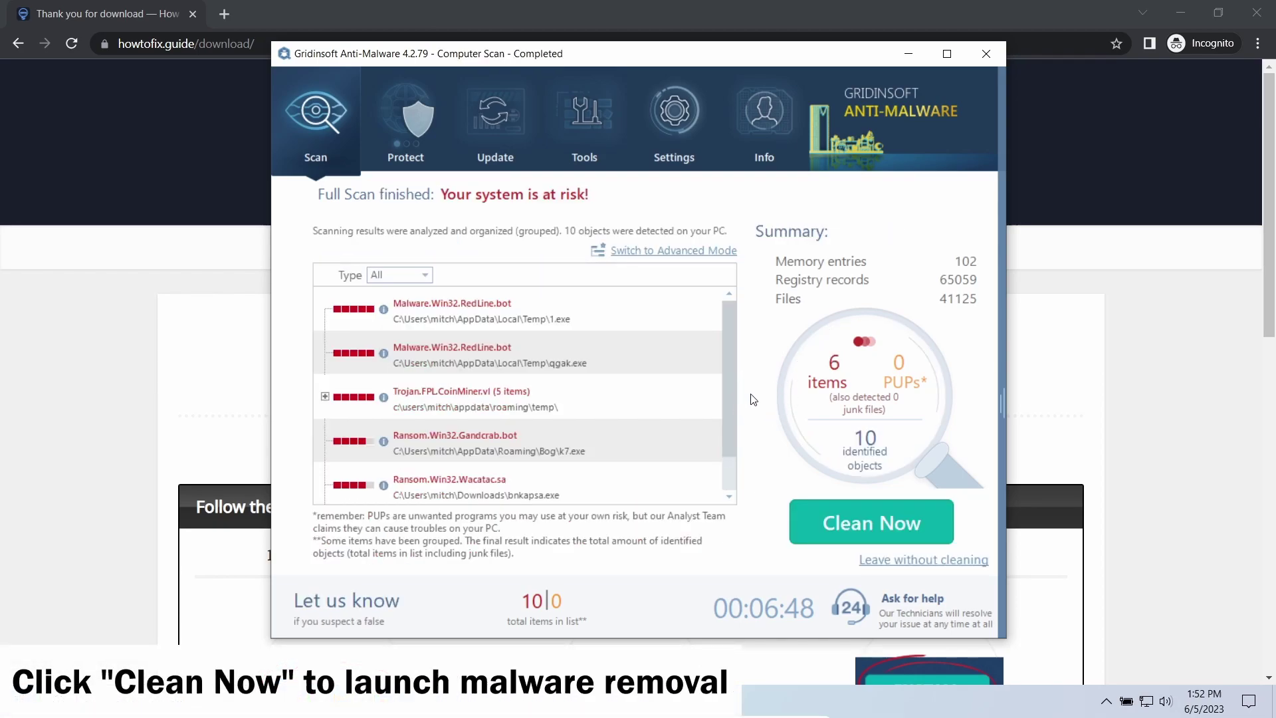
Clean all 10 detected threats, then dismiss the removal summary and log.
{"action": "left_click", "coordinate": [845, 529]}
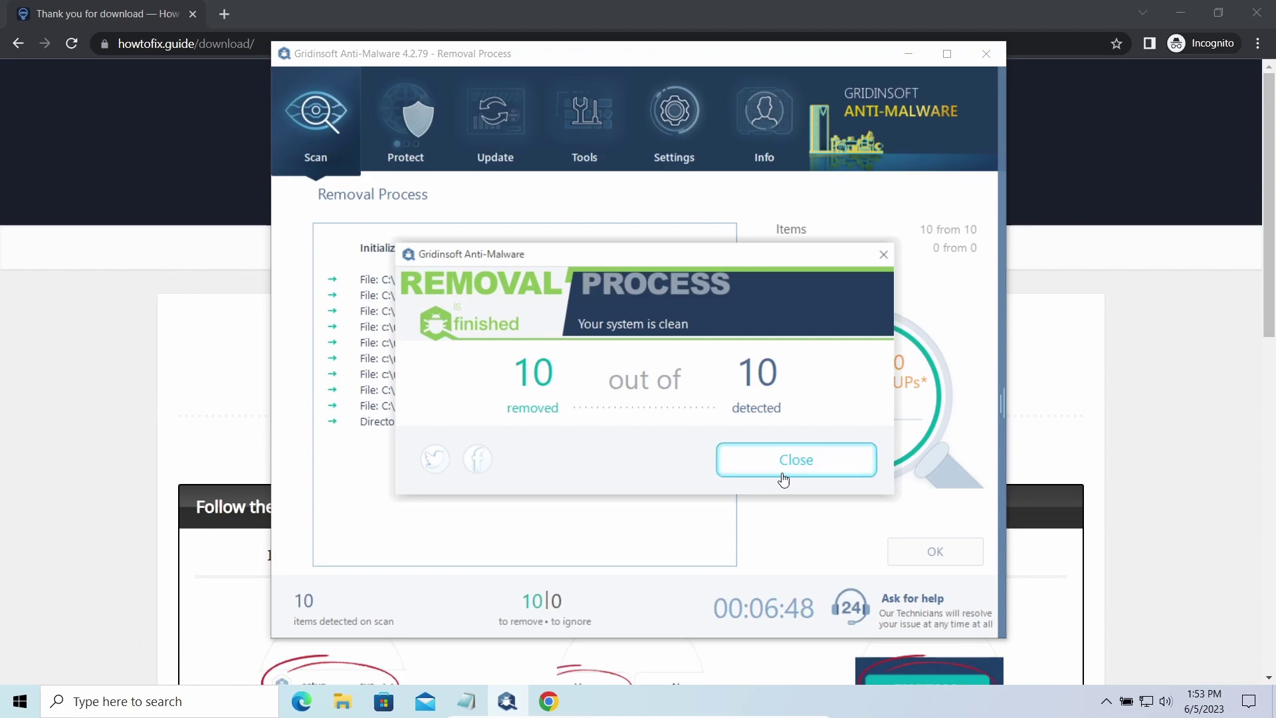
{"action": "left_click", "coordinate": [806, 465]}
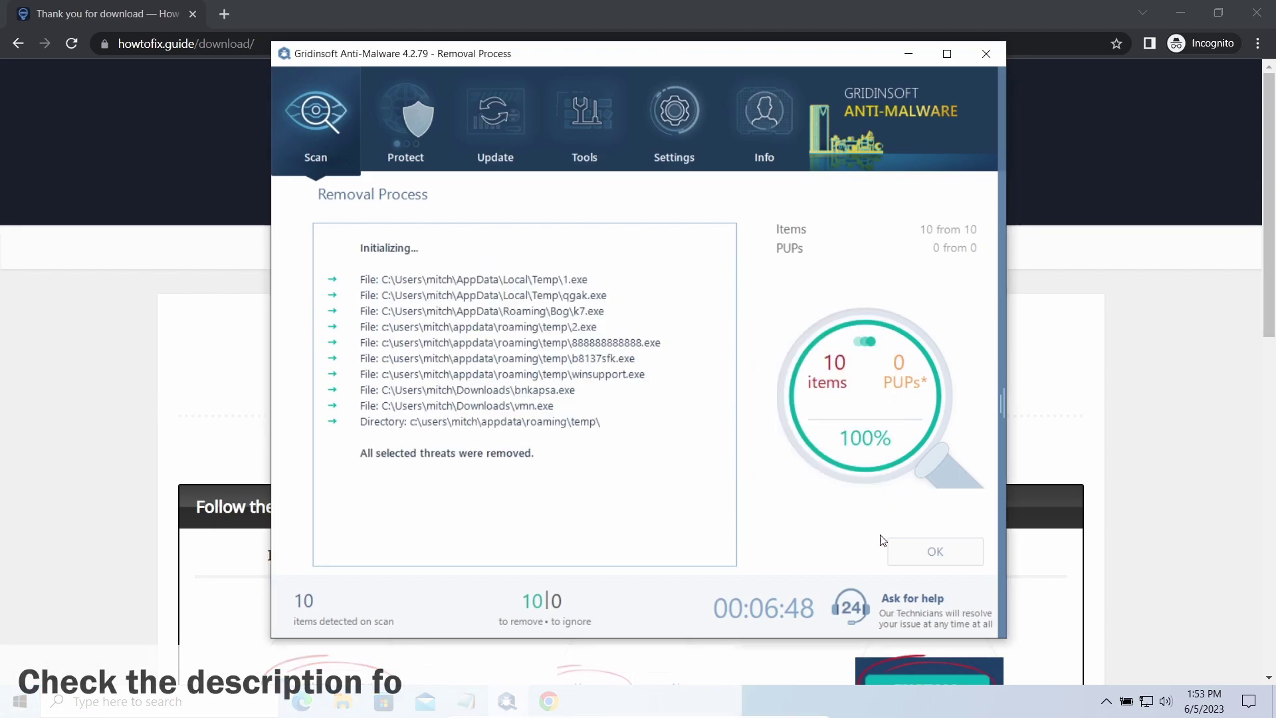
{"action": "left_click", "coordinate": [916, 548]}
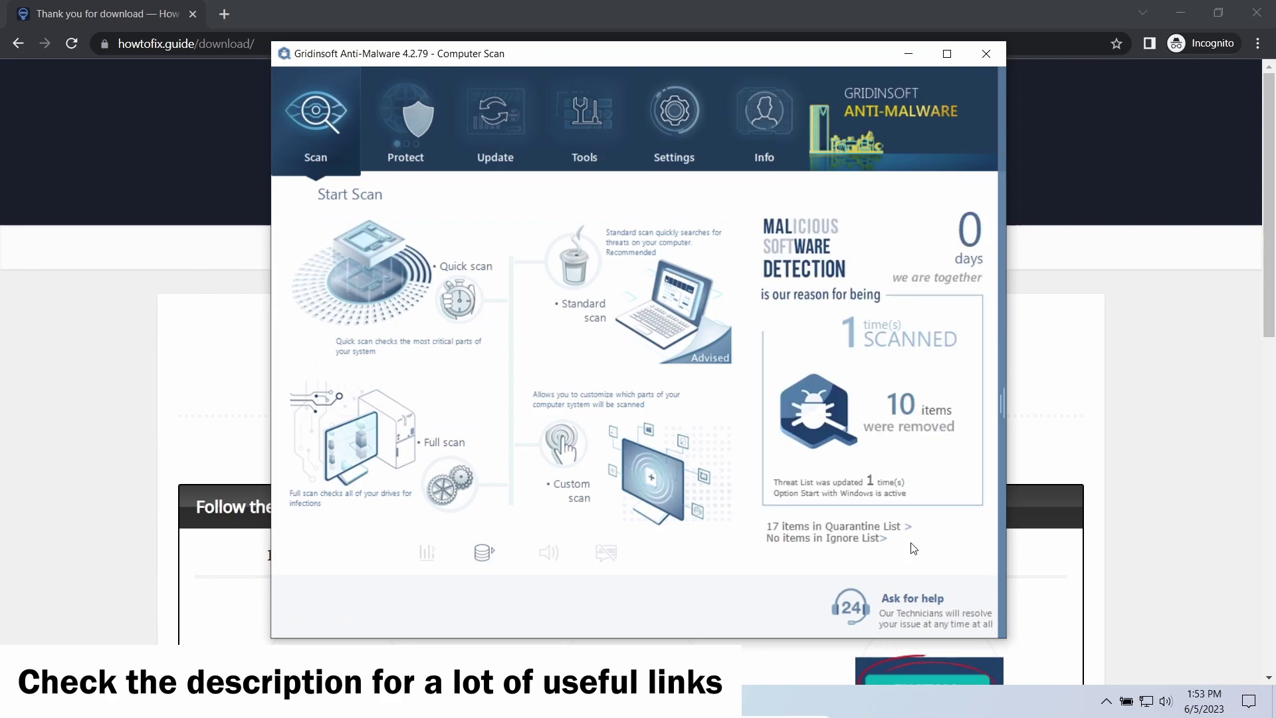